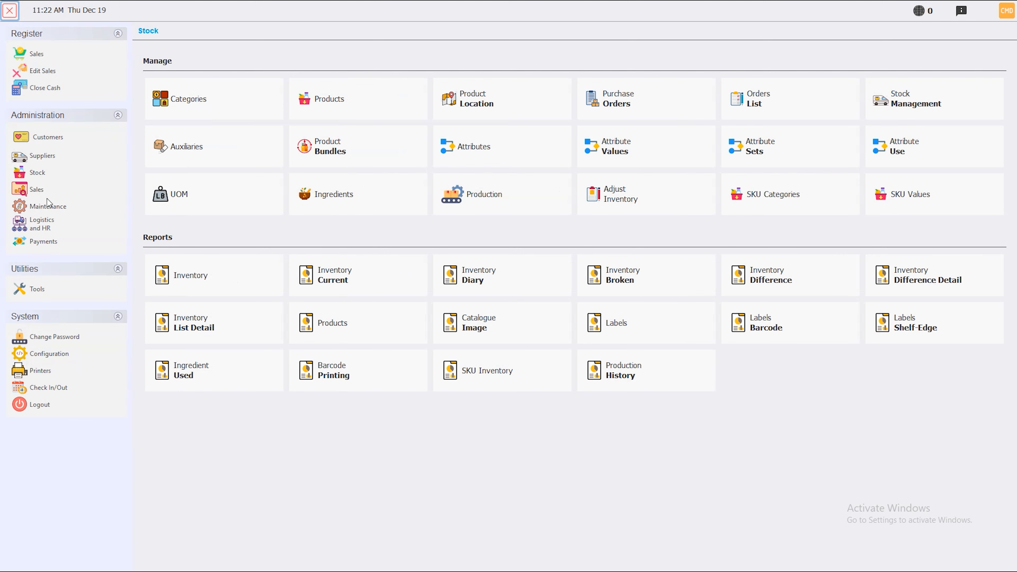
Add a location named loc2 with the address loc2 to the Maintenance locations and start another new record.
{"action": "left_click", "coordinate": [45, 206]}
{"action": "left_click", "coordinate": [63, 137]}
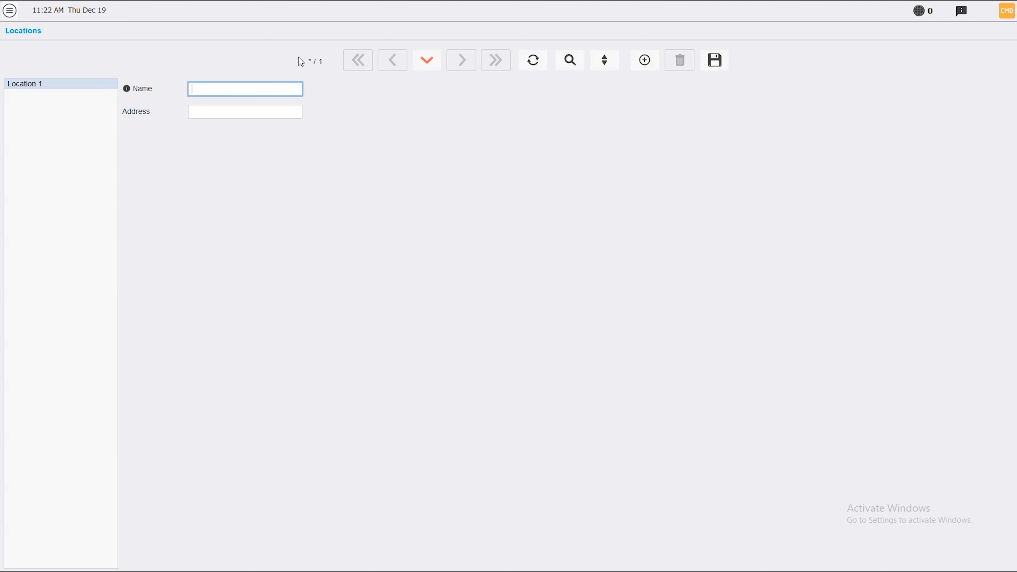
{"action": "type", "text": "loc2"}
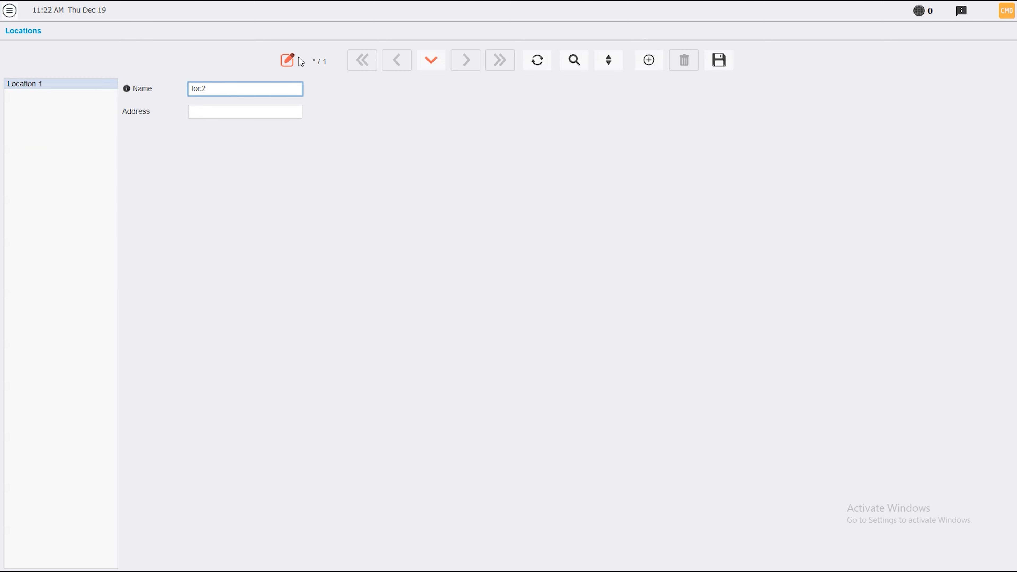
{"action": "left_click", "coordinate": [209, 110]}
{"action": "type", "text": "loc2"}
{"action": "left_click", "coordinate": [648, 61]}
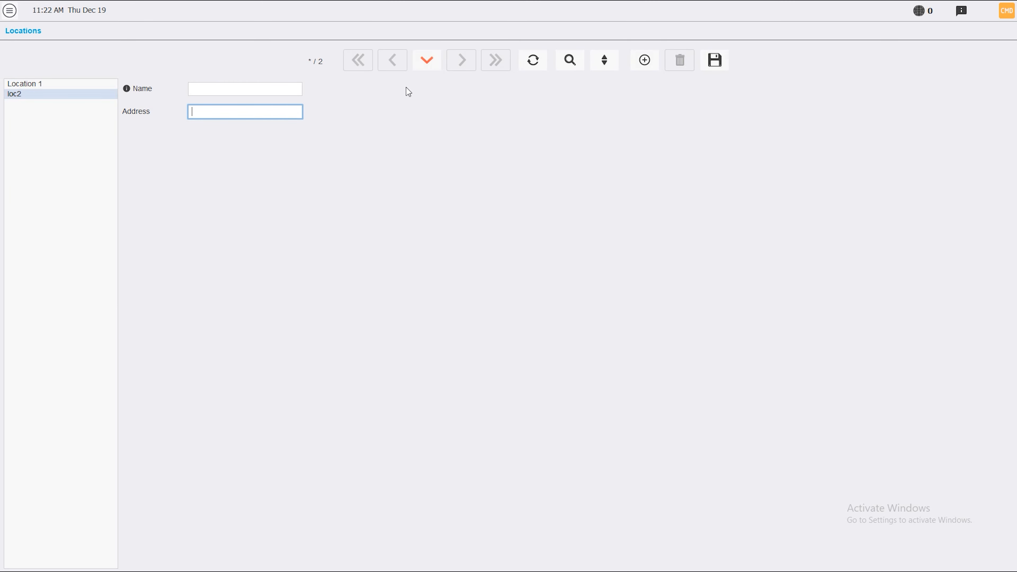
Name the new location loc3, set its address to loc3 and save it.
{"action": "left_click", "coordinate": [220, 89]}
{"action": "type", "text": "loc"}
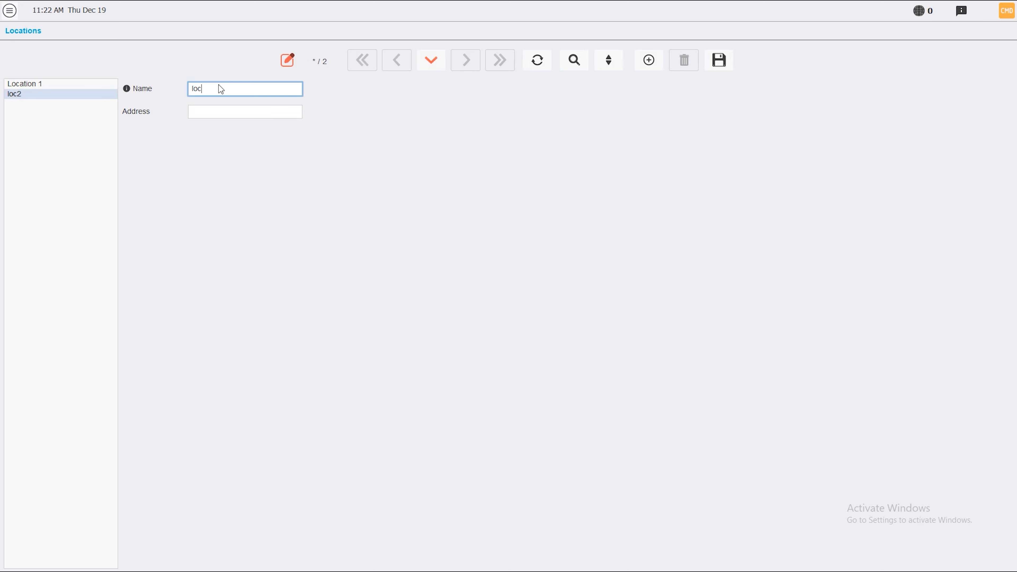
{"action": "key", "text": "Tab"}
{"action": "type", "text": "loc3"}
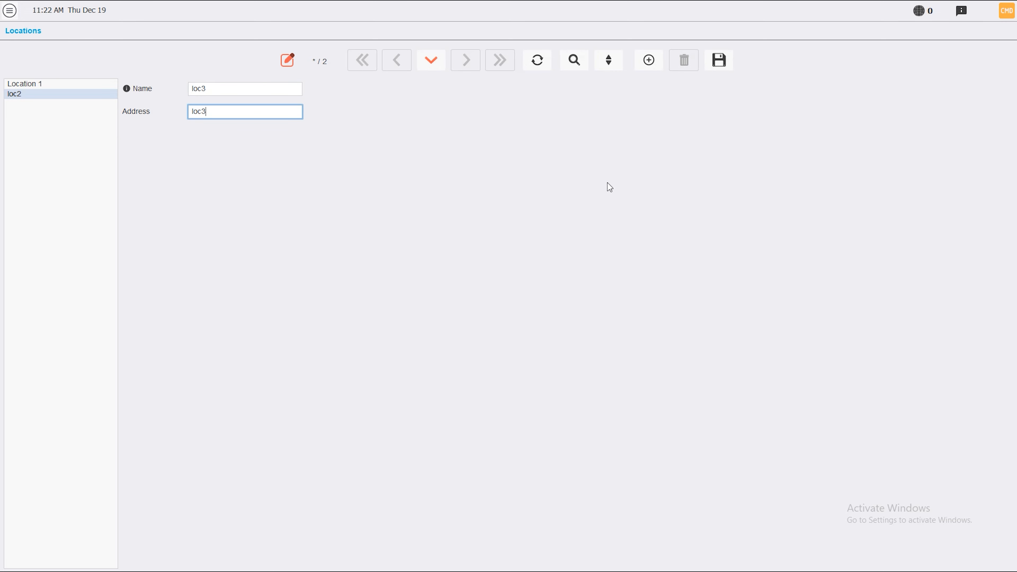
{"action": "left_click", "coordinate": [719, 61]}
Review the locations that can be assigned to this terminal in the general configuration settings.
{"action": "left_click", "coordinate": [3, 4]}
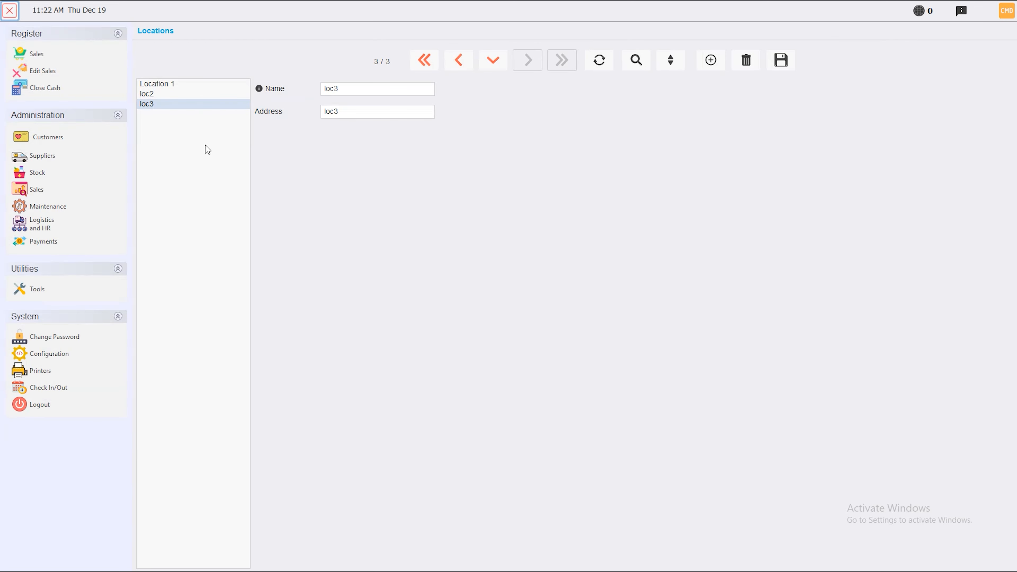
{"action": "left_click", "coordinate": [54, 354]}
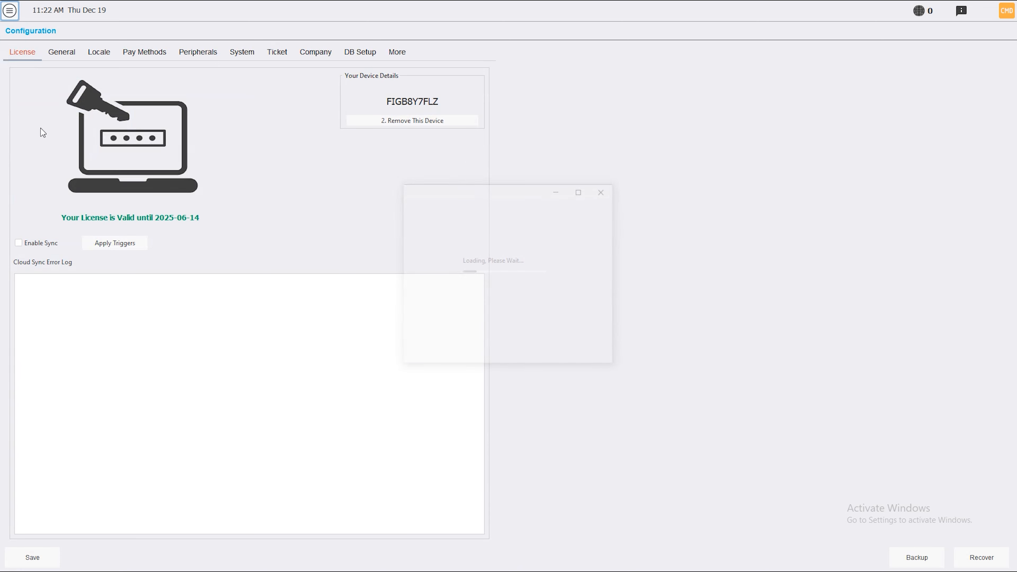
{"action": "left_click", "coordinate": [62, 55]}
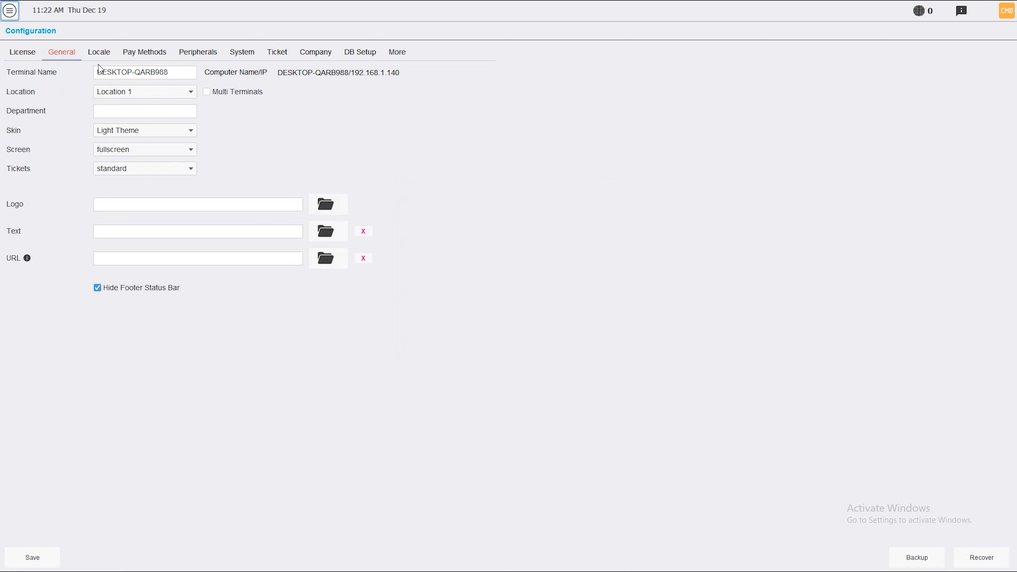
{"action": "left_click", "coordinate": [185, 91]}
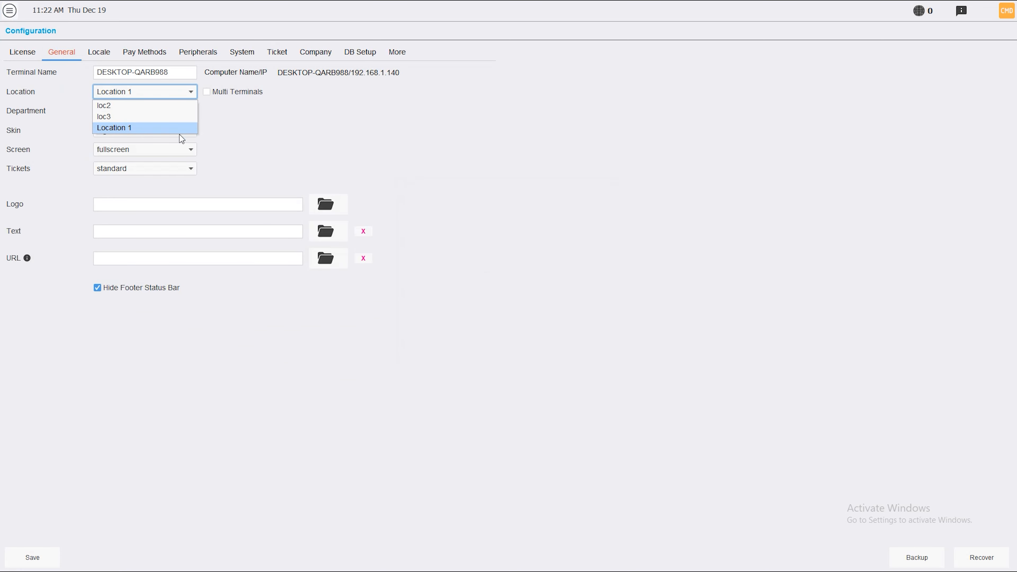
{"action": "left_click", "coordinate": [216, 97]}
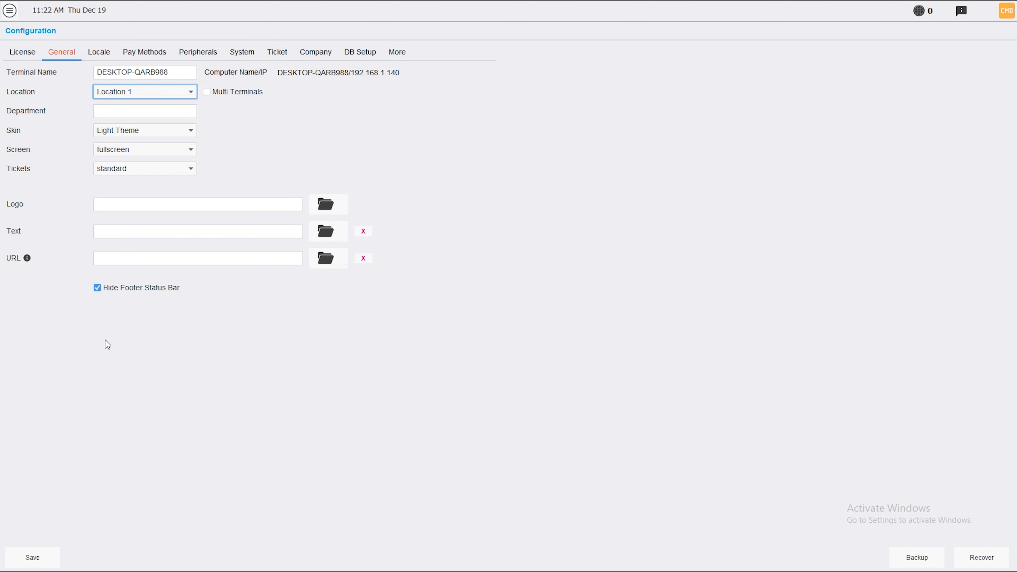
{"action": "left_click", "coordinate": [183, 91]}
{"action": "left_click", "coordinate": [242, 112]}
Open the stock's Product Location records and show the products' minimum and maximum stock levels for Location 1.
{"action": "left_click", "coordinate": [10, 11]}
{"action": "left_click", "coordinate": [35, 176]}
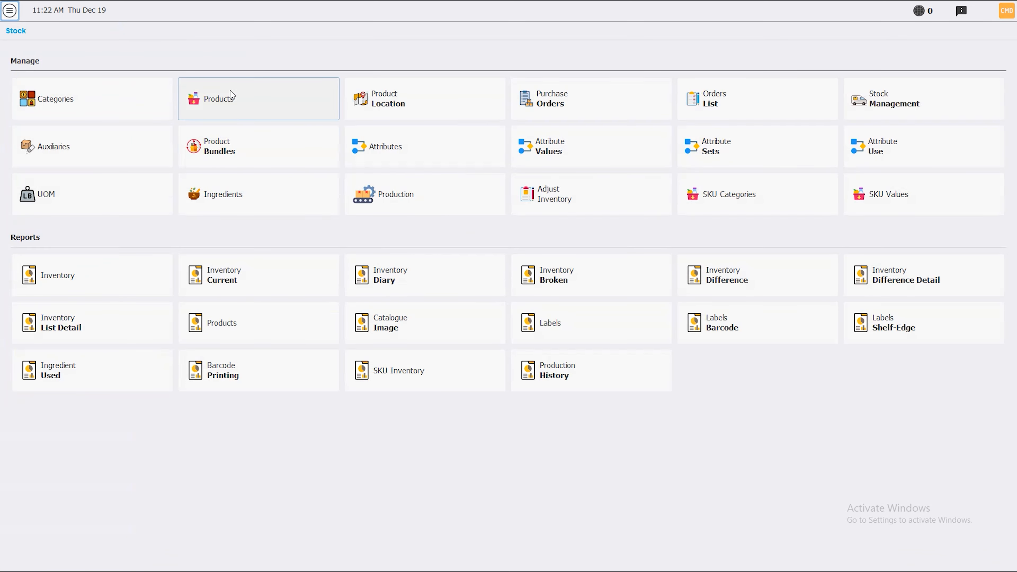
{"action": "left_click", "coordinate": [413, 105]}
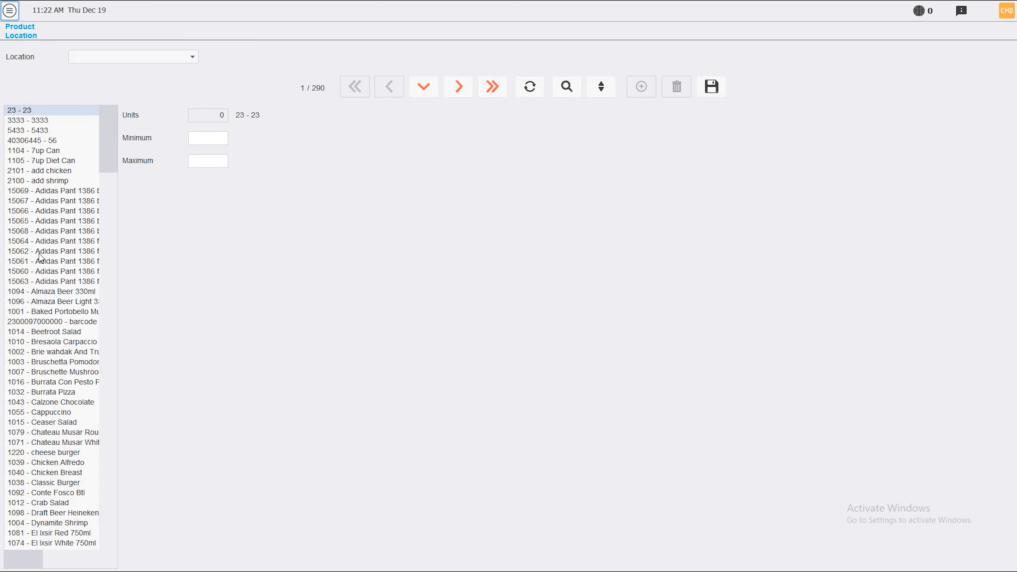
{"action": "left_click", "coordinate": [25, 251]}
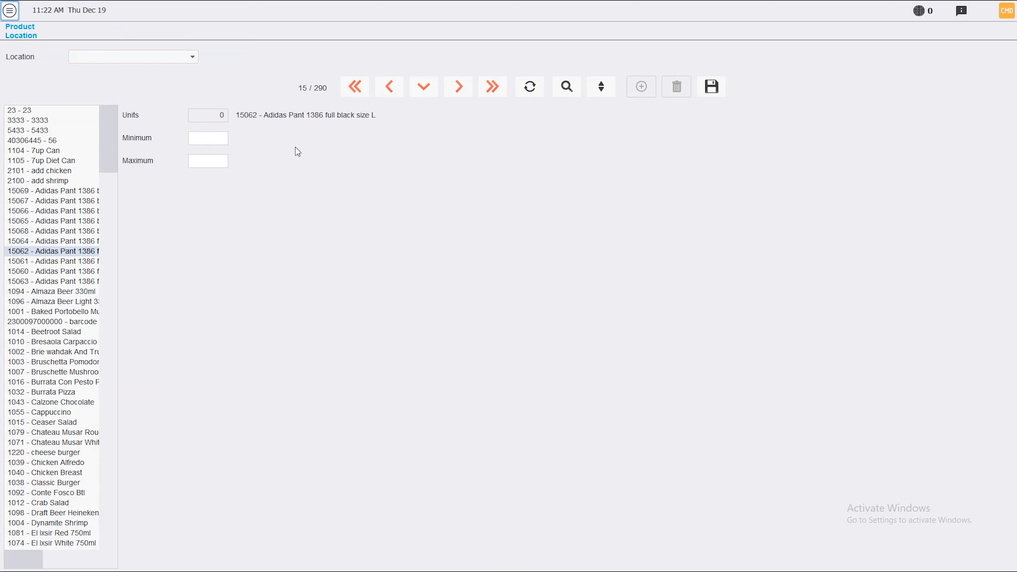
{"action": "left_click", "coordinate": [192, 62]}
{"action": "left_click", "coordinate": [193, 62]}
{"action": "left_click", "coordinate": [192, 62]}
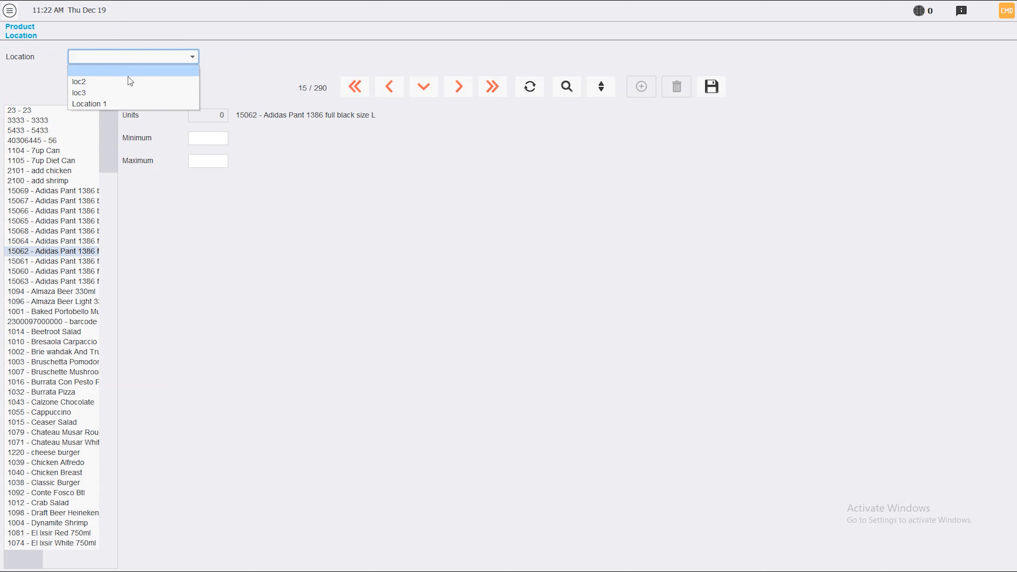
{"action": "left_click", "coordinate": [121, 103]}
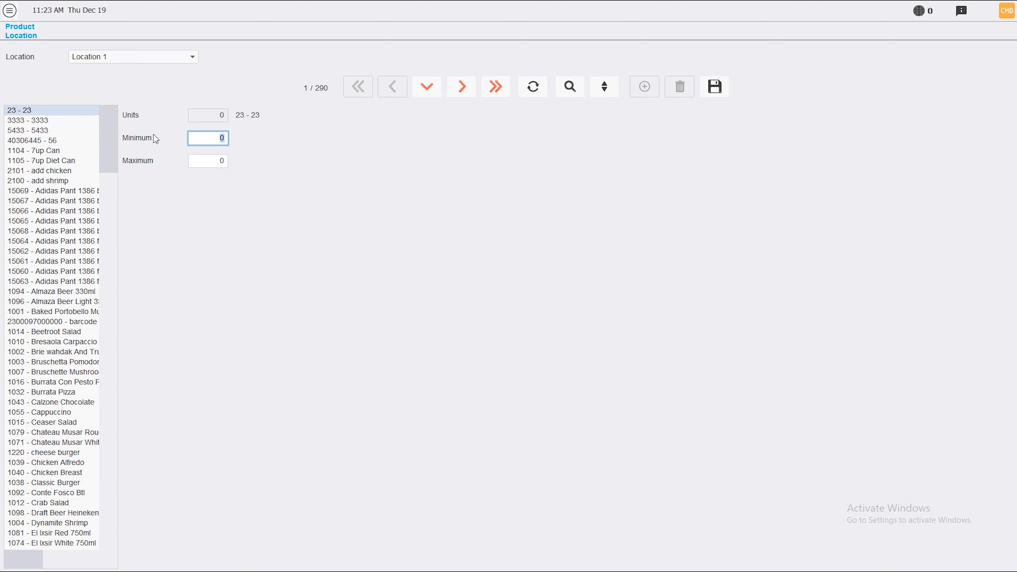
Review the notifications for low stocks, subscriptions, recurrent expenses, customer debts, supplier credits and expiry products.
{"action": "left_click", "coordinate": [961, 11]}
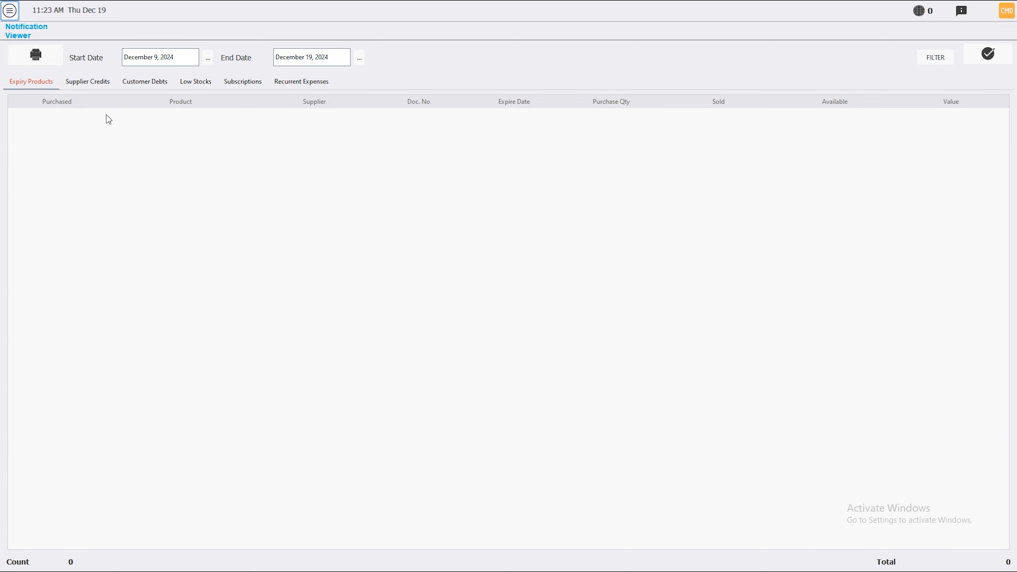
{"action": "left_click", "coordinate": [195, 90]}
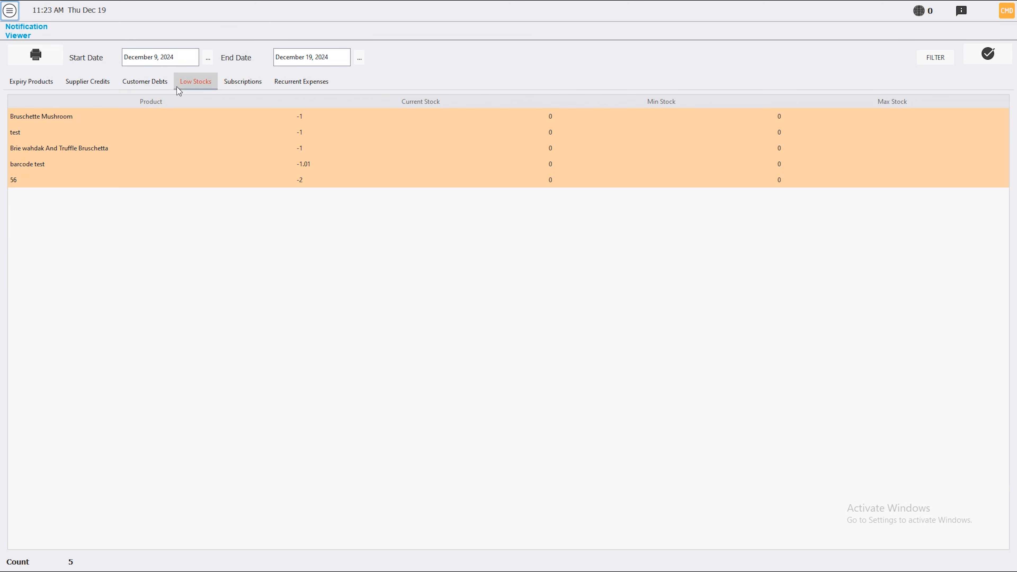
{"action": "left_click", "coordinate": [240, 85]}
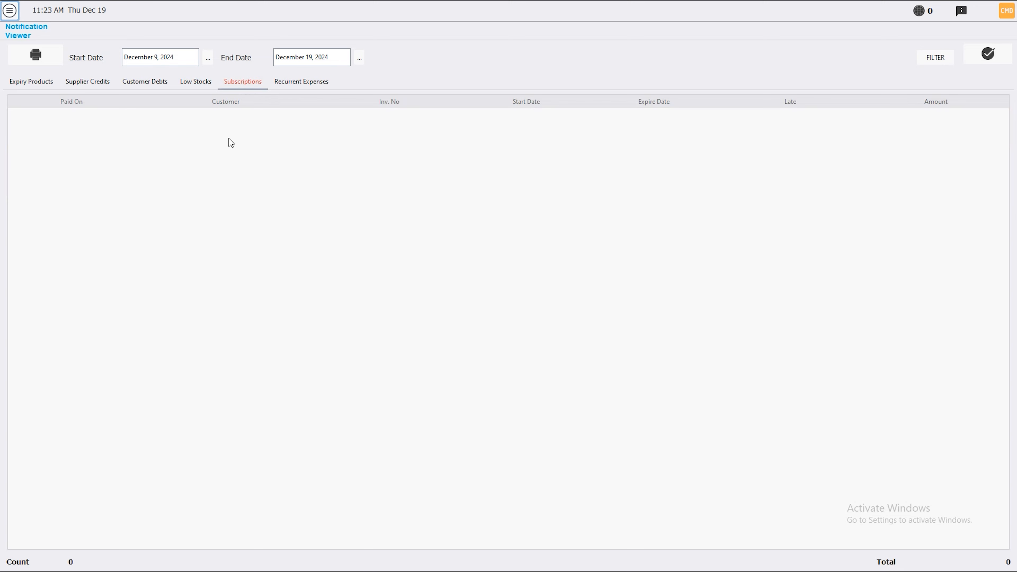
{"action": "left_click", "coordinate": [298, 83]}
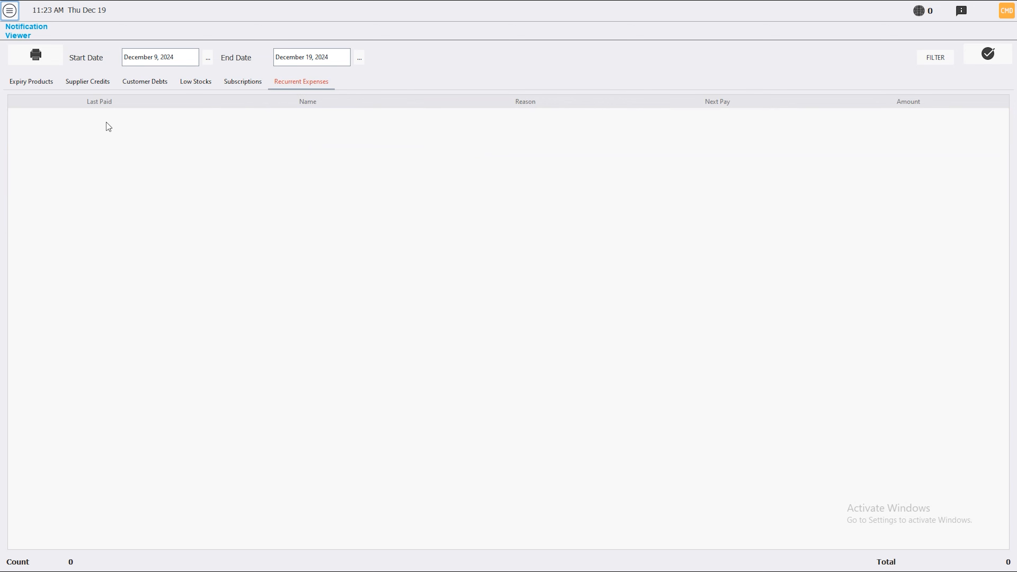
{"action": "left_click", "coordinate": [145, 83]}
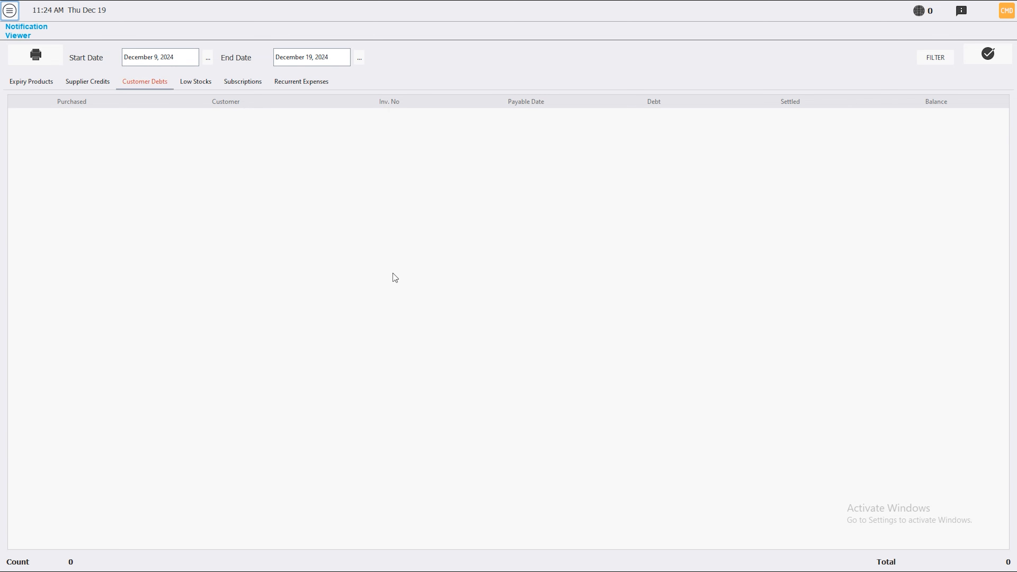
{"action": "left_click", "coordinate": [79, 82]}
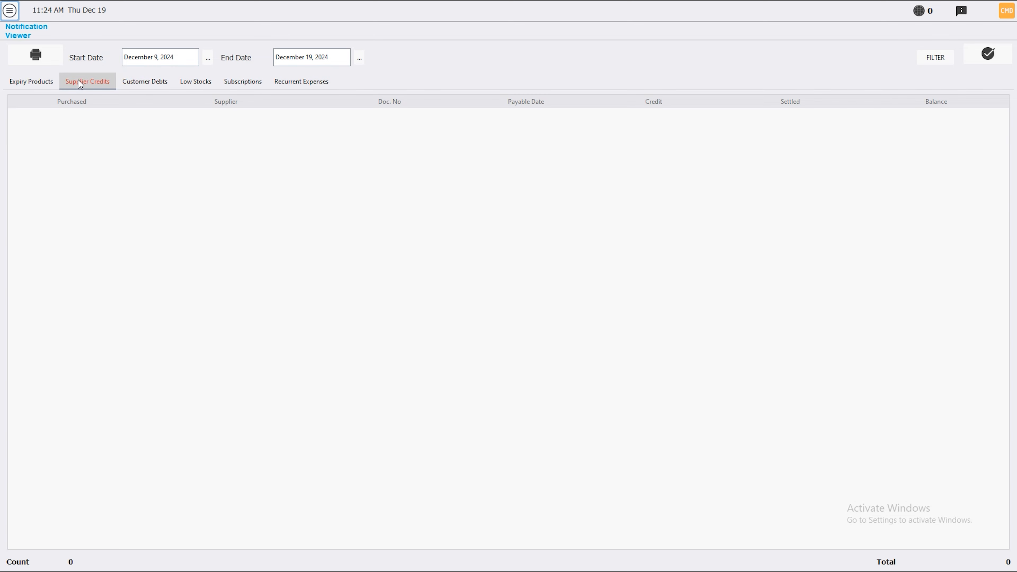
{"action": "left_click", "coordinate": [37, 85]}
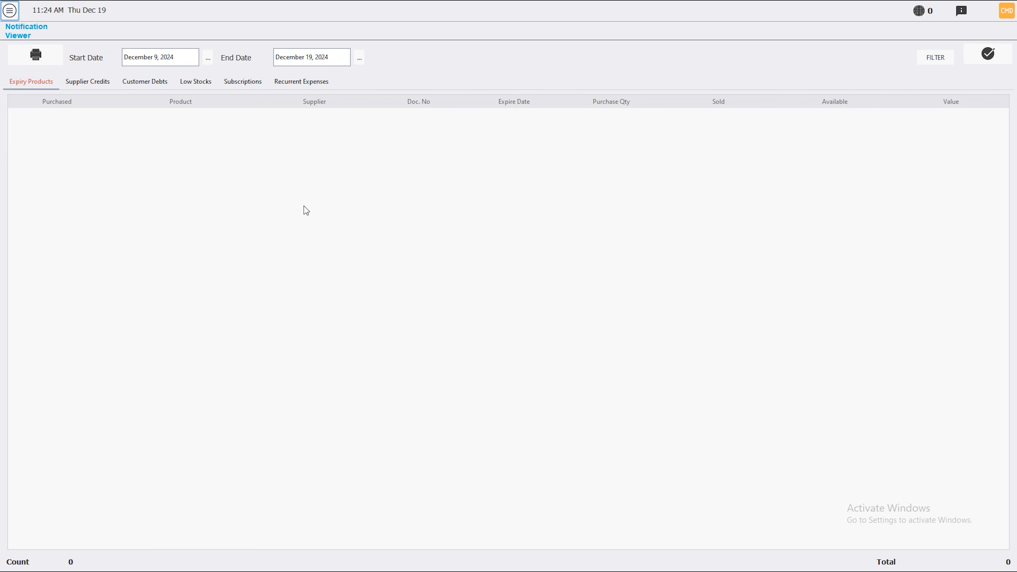
Create a purchase order for Location 1 with one Almaza Beer Light 330ml and one Draft Beer Heineken, then close its preview.
{"action": "left_click", "coordinate": [9, 10]}
{"action": "left_click", "coordinate": [37, 172]}
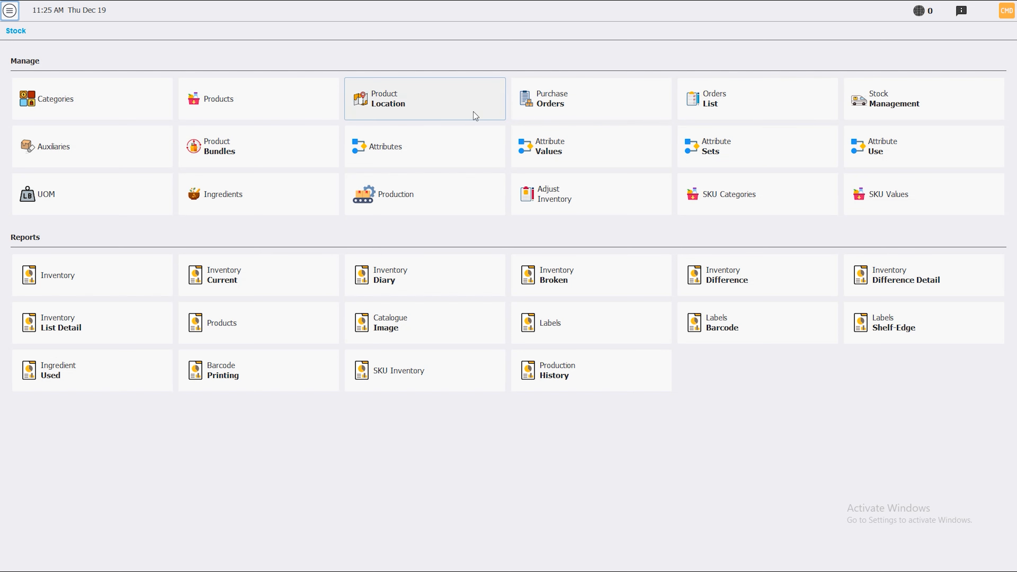
{"action": "left_click", "coordinate": [587, 105]}
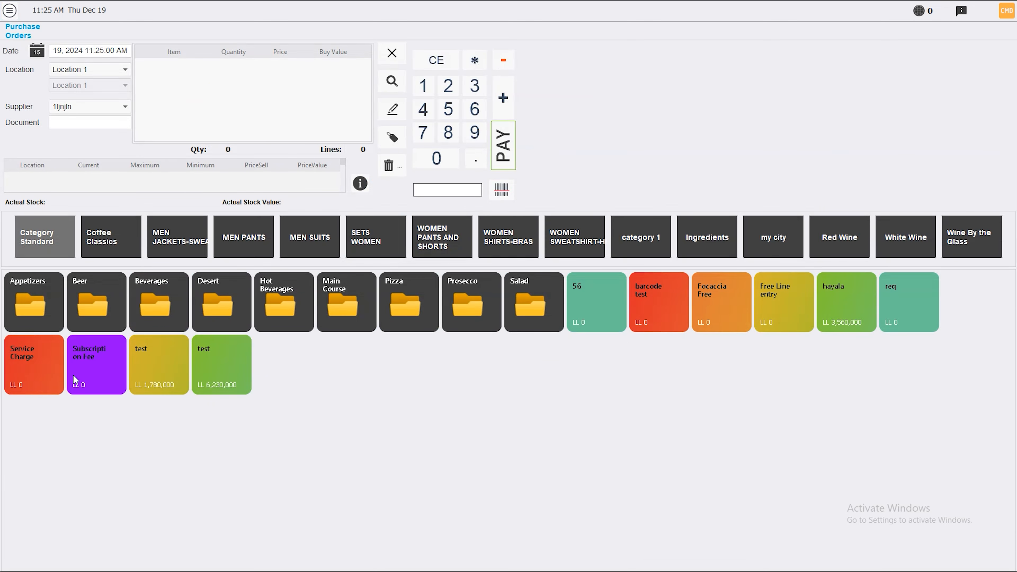
{"action": "left_click", "coordinate": [97, 303]}
{"action": "left_click", "coordinate": [91, 295]}
{"action": "left_click", "coordinate": [159, 298]}
{"action": "left_click", "coordinate": [503, 145]}
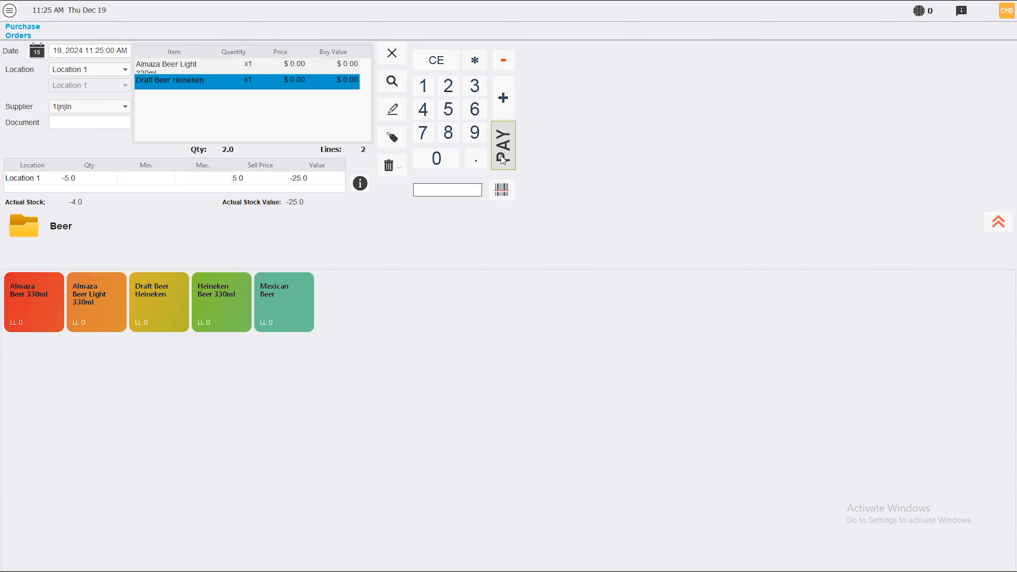
{"action": "left_click", "coordinate": [672, 390]}
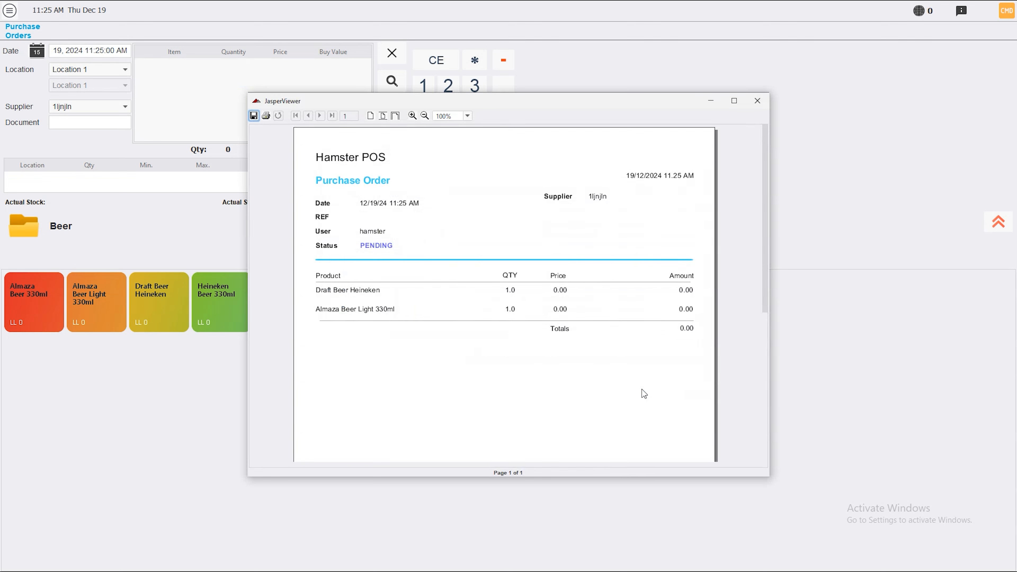
{"action": "left_click", "coordinate": [757, 101]}
Open the pending order dated 2024-12-19 from the orders list and try to proceed to purchase.
{"action": "left_click", "coordinate": [10, 10]}
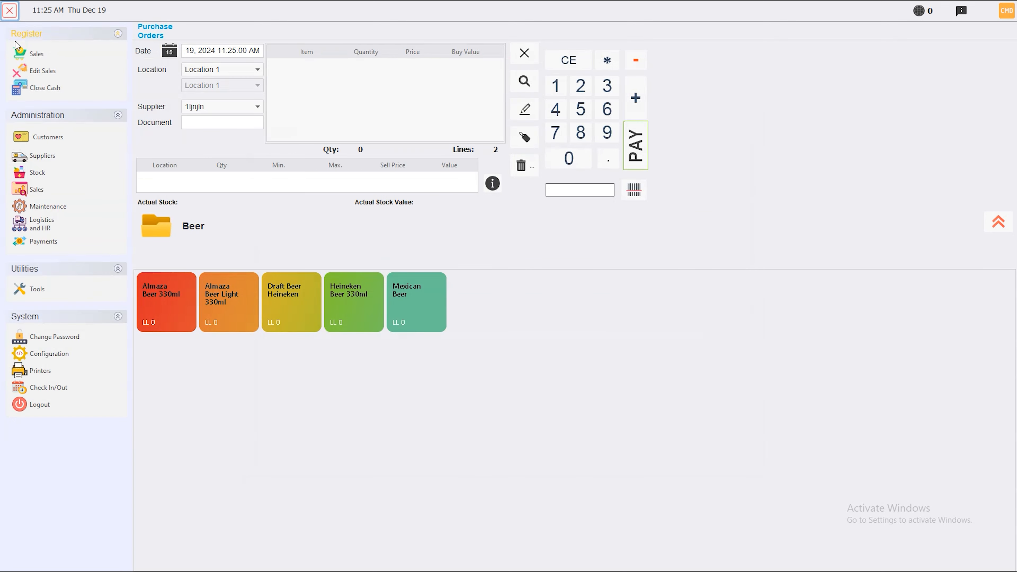
{"action": "left_click", "coordinate": [34, 173]}
{"action": "left_click", "coordinate": [736, 108]}
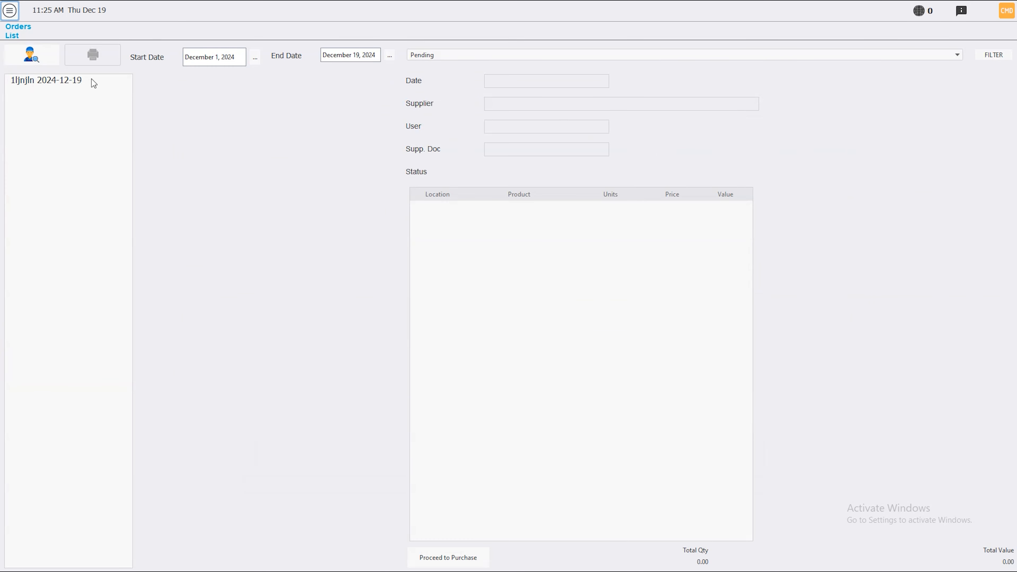
{"action": "left_click", "coordinate": [57, 80]}
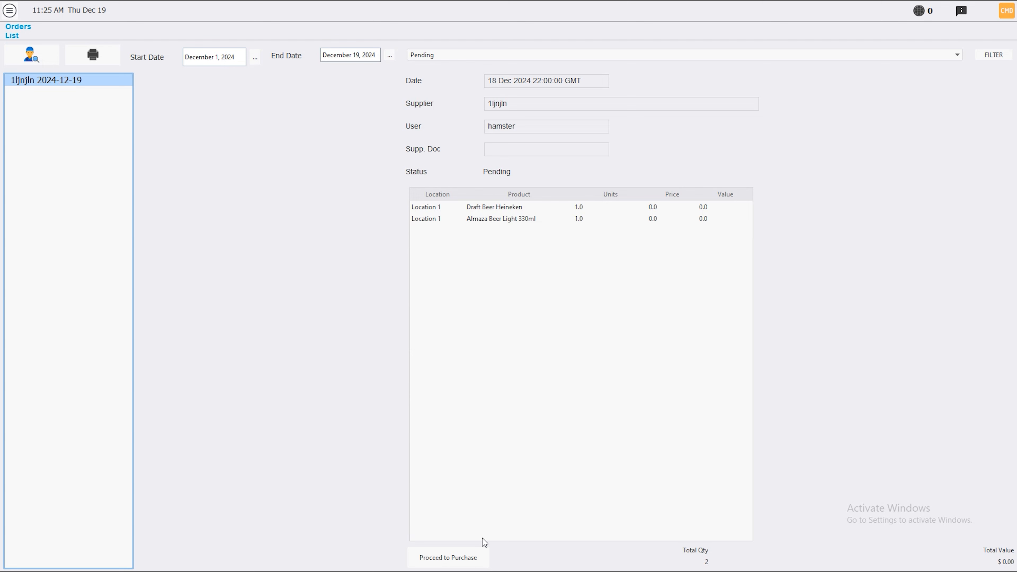
{"action": "left_click", "coordinate": [458, 560]}
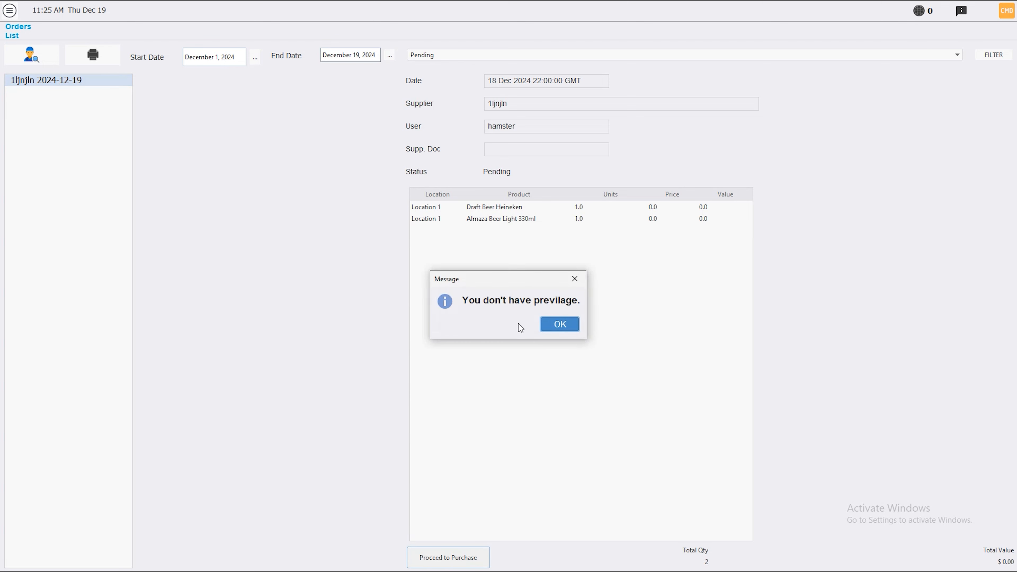
{"action": "left_click", "coordinate": [564, 323]}
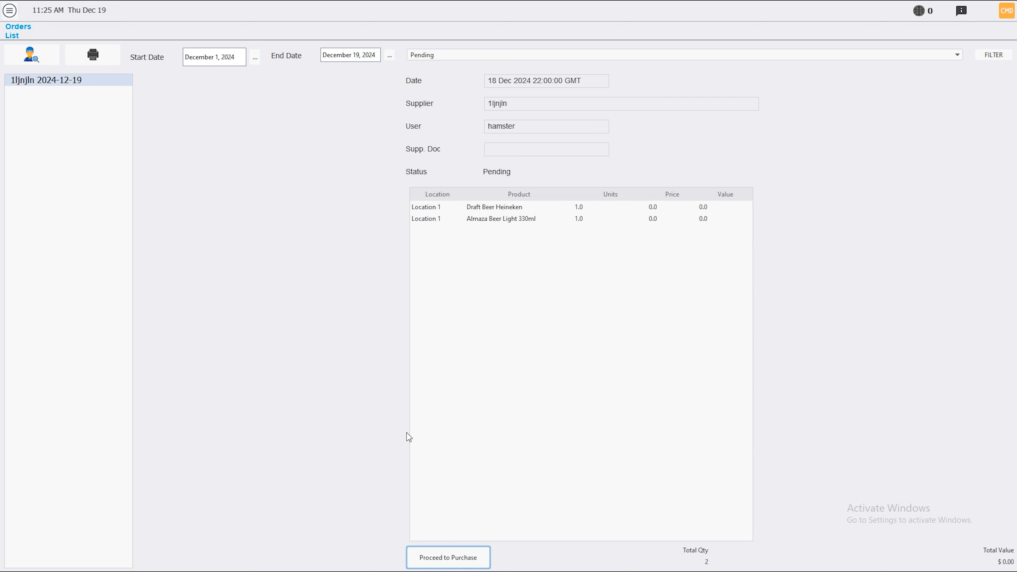
Open the stock module's Stock Management and set the movement reason to Transfer.
{"action": "left_click", "coordinate": [9, 10]}
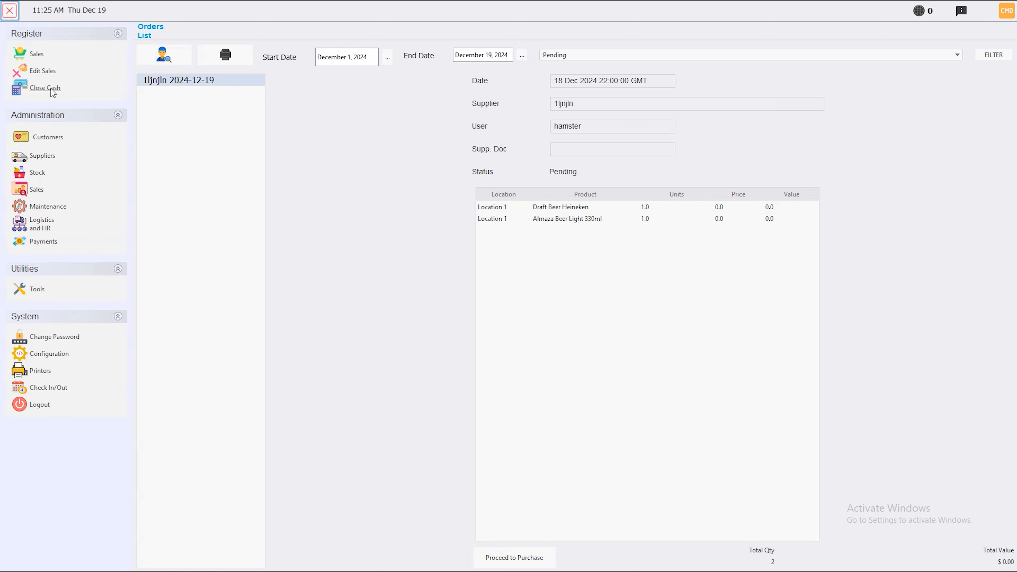
{"action": "left_click", "coordinate": [36, 173]}
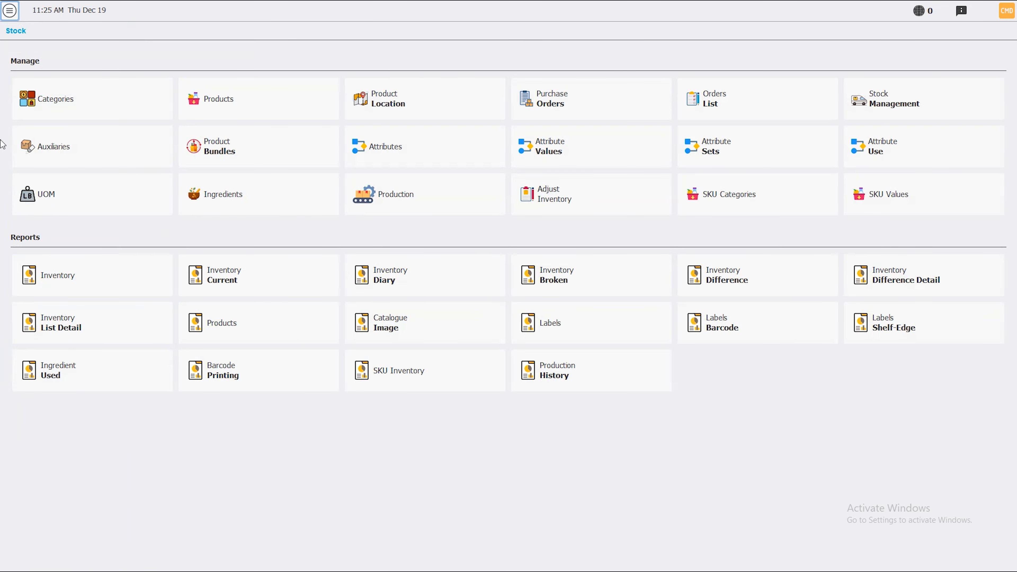
{"action": "left_click", "coordinate": [901, 99]}
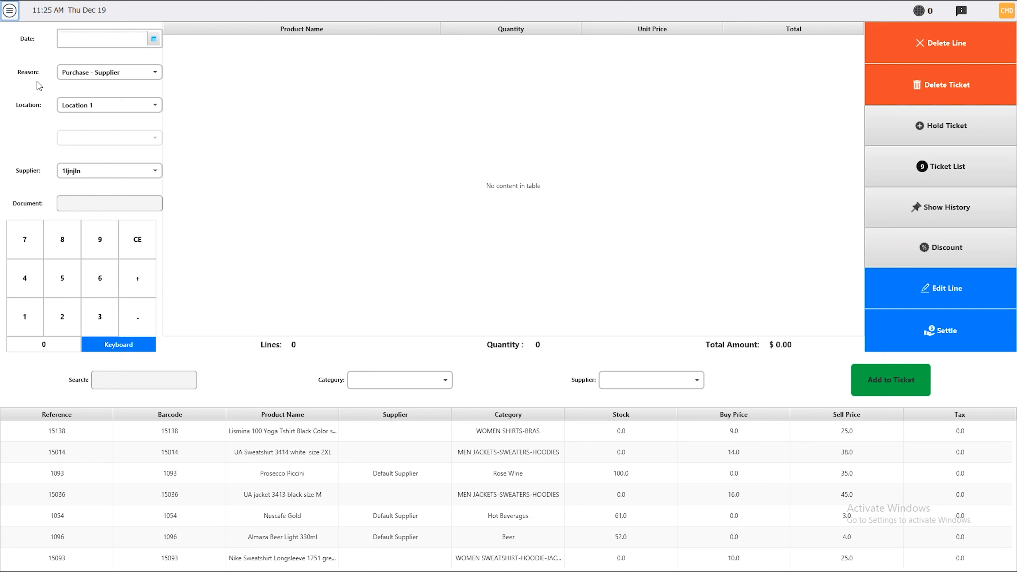
{"action": "left_click", "coordinate": [106, 75]}
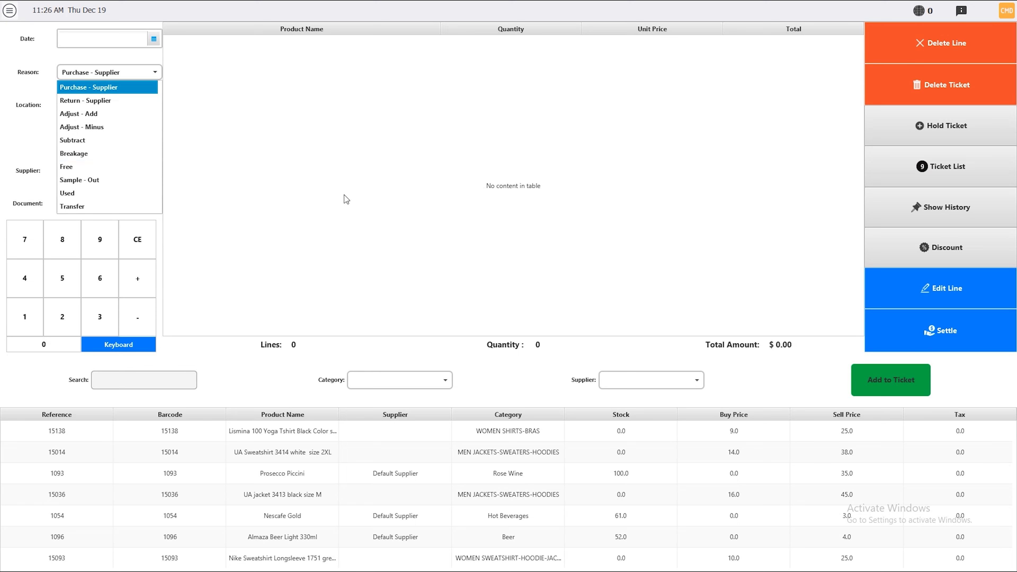
{"action": "left_click", "coordinate": [89, 206]}
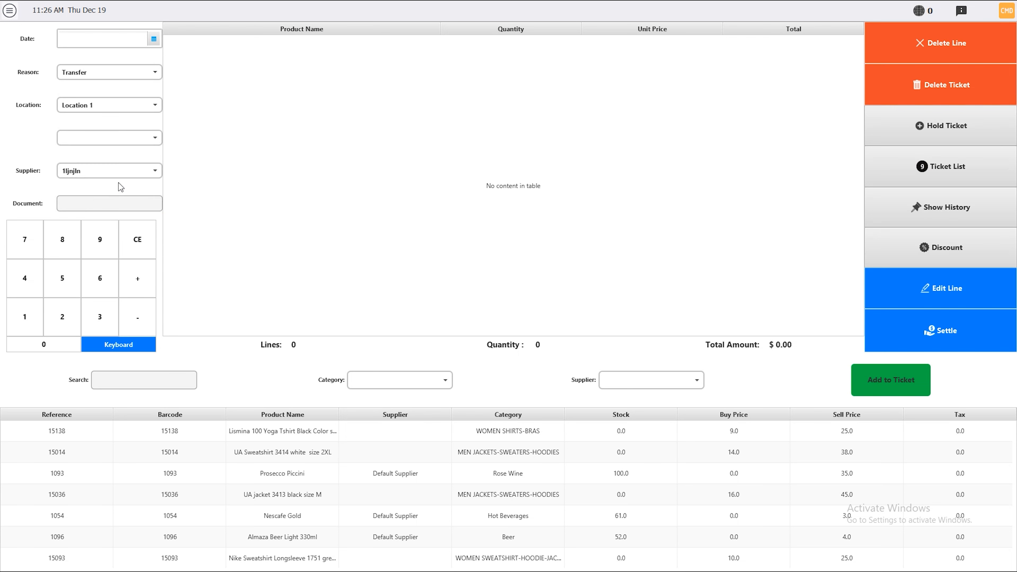
Set the transfer's source location to loc2 and its destination location to loc3.
{"action": "left_click", "coordinate": [150, 107]}
{"action": "left_click", "coordinate": [154, 140]}
{"action": "left_click", "coordinate": [107, 157]}
{"action": "left_click", "coordinate": [142, 105]}
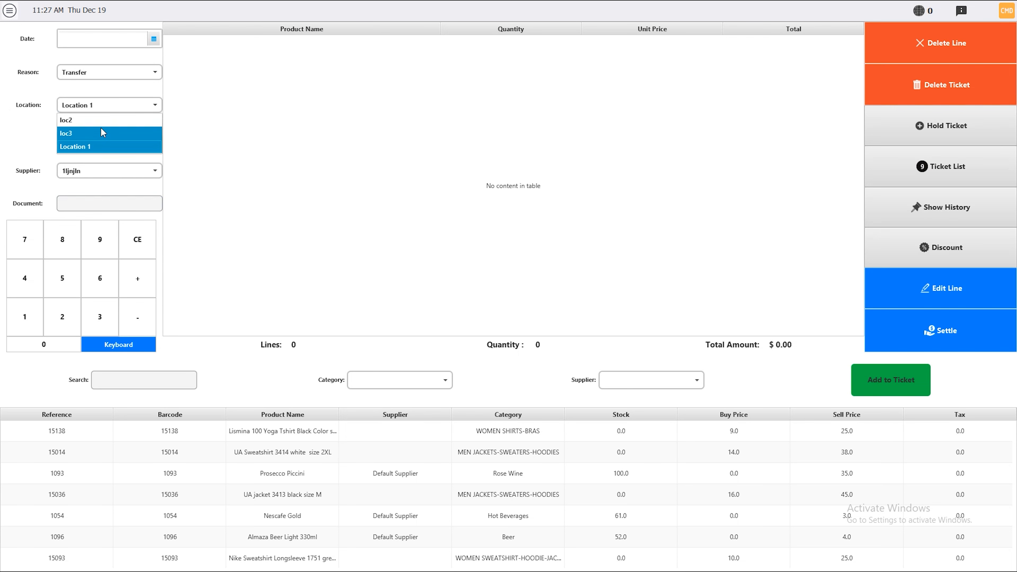
{"action": "left_click", "coordinate": [114, 120]}
{"action": "left_click", "coordinate": [130, 139]}
{"action": "left_click", "coordinate": [110, 163]}
{"action": "left_click", "coordinate": [103, 136]}
{"action": "left_click", "coordinate": [97, 164]}
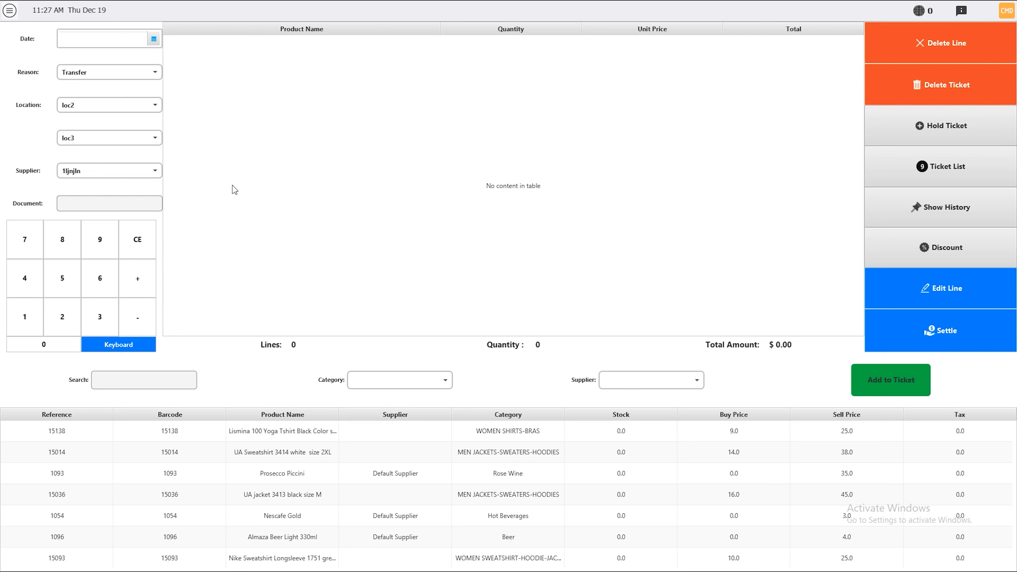
Change the movement reason to Purchase - Supplier and enter 421389 as the document number.
{"action": "left_click", "coordinate": [148, 175]}
{"action": "left_click", "coordinate": [148, 175]}
{"action": "left_click", "coordinate": [150, 73]}
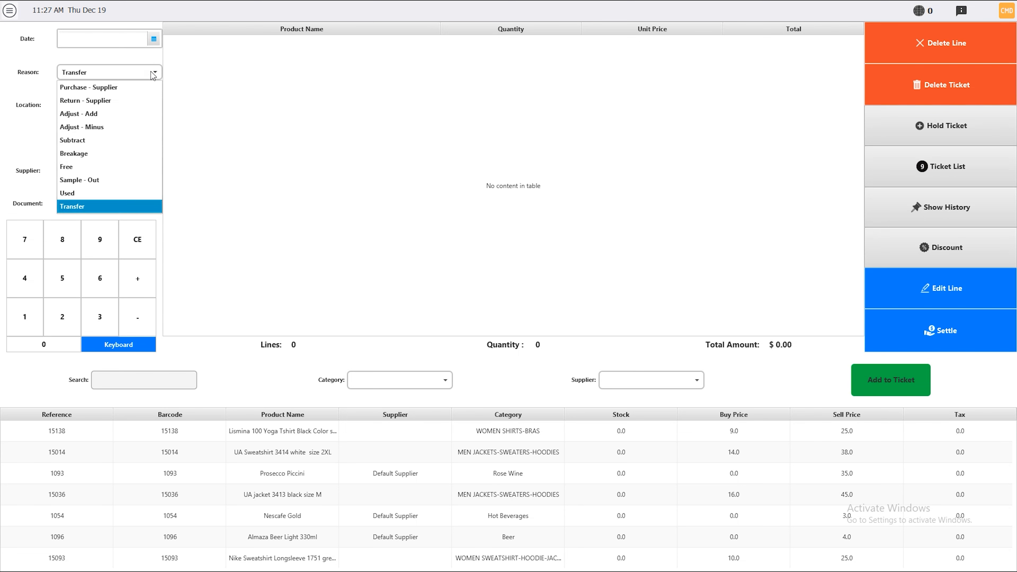
{"action": "left_click", "coordinate": [115, 83]}
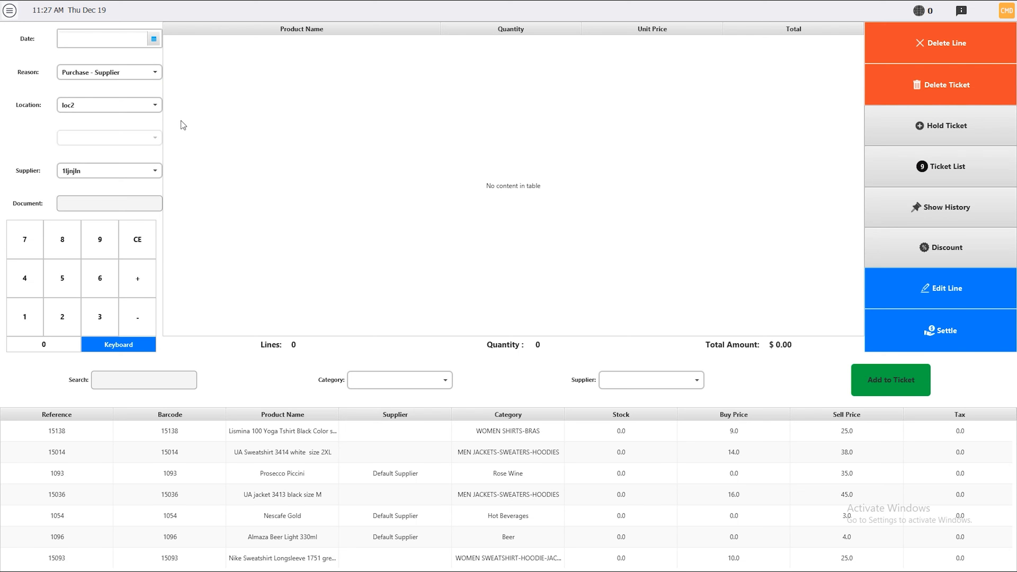
{"action": "left_click", "coordinate": [104, 171]}
{"action": "left_click", "coordinate": [105, 171]}
{"action": "left_click", "coordinate": [92, 207]}
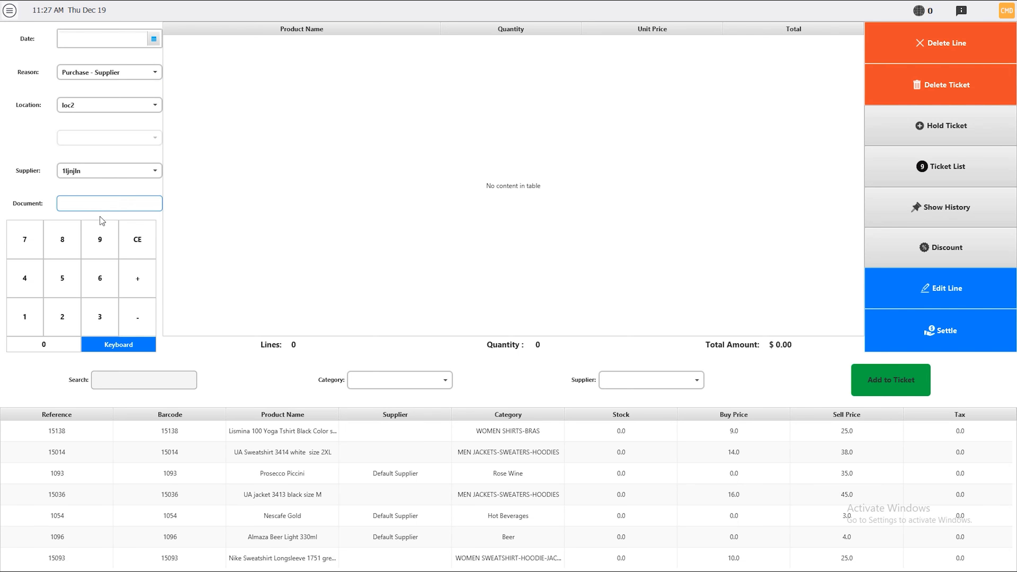
{"action": "type", "text": "421389"}
Search the product list for 96, clear that term and search for "light" instead.
{"action": "left_click", "coordinate": [126, 376]}
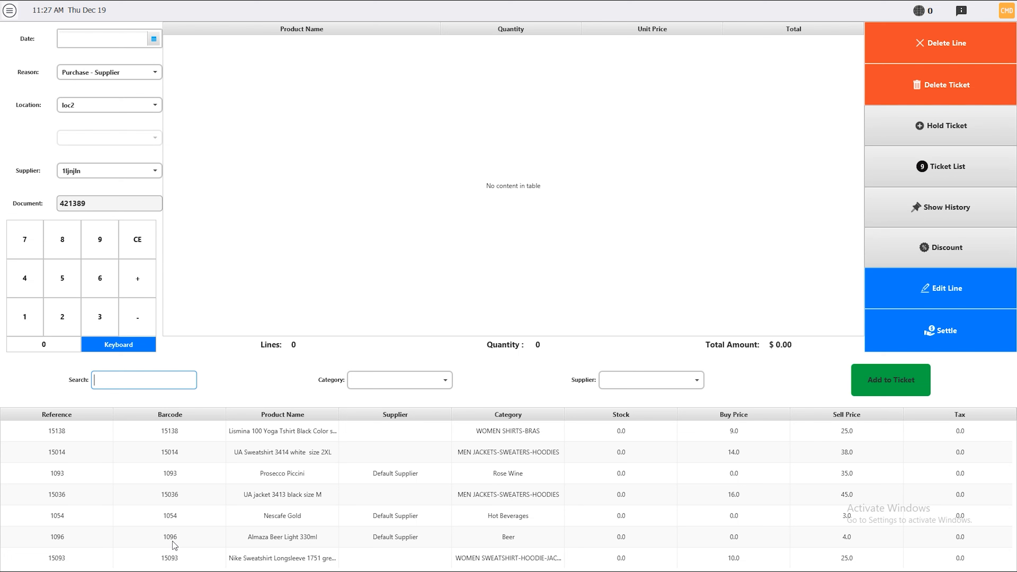
{"action": "type", "text": "96"}
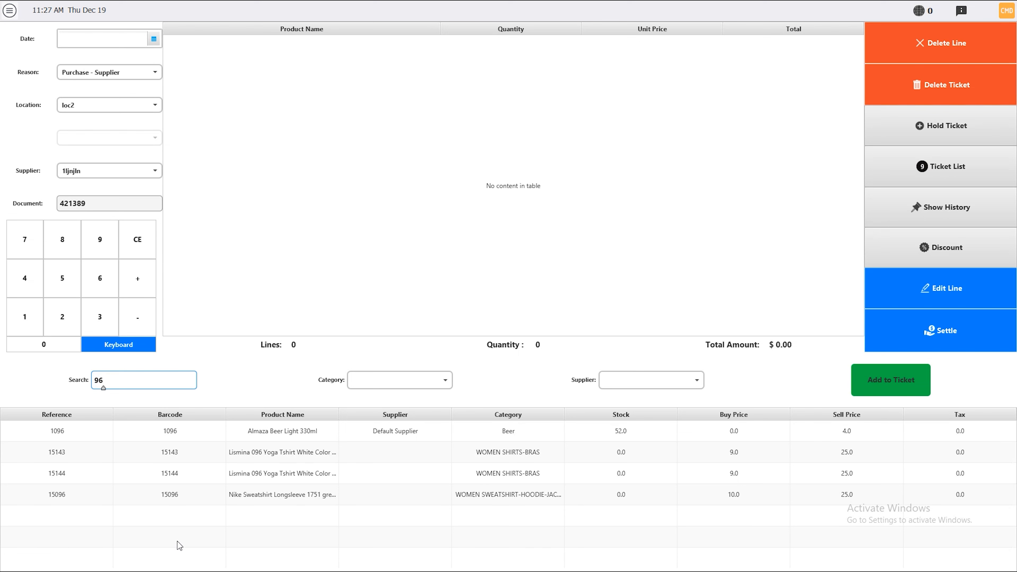
{"action": "key", "text": "BackSpace"}
{"action": "key", "text": "BackSpace"}
{"action": "type", "text": "light"}
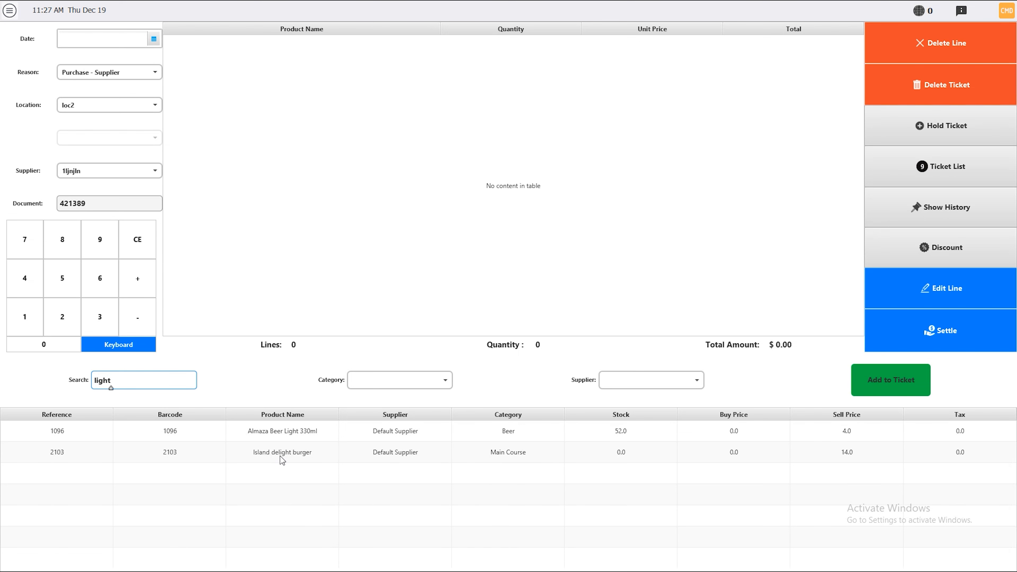
Add Almaza Beer Light 330ml to the ticket with quantity 4, buy price 3 and minimum level 3.
{"action": "double_click", "coordinate": [256, 433]}
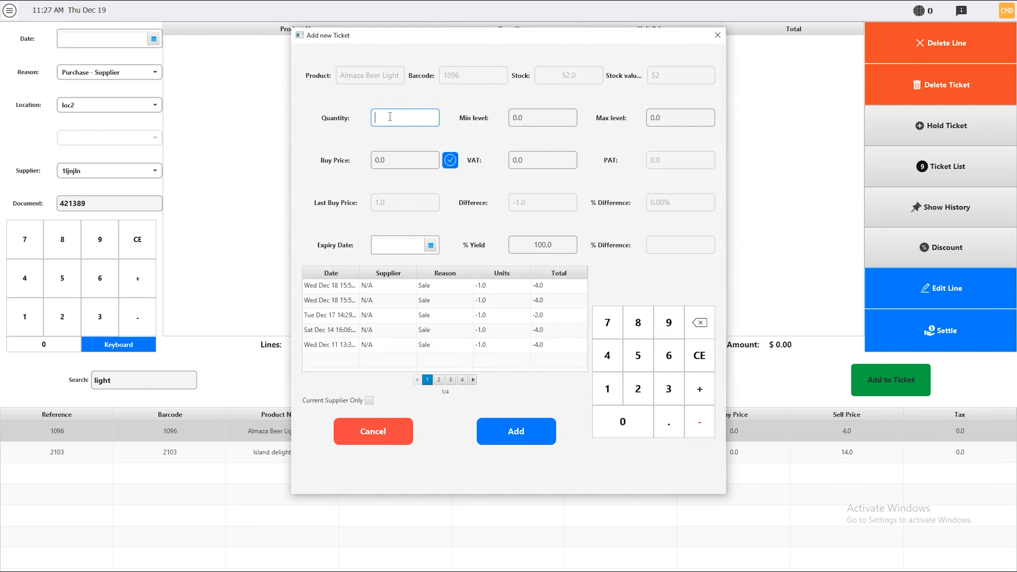
{"action": "type", "text": "4"}
{"action": "left_click", "coordinate": [392, 161]}
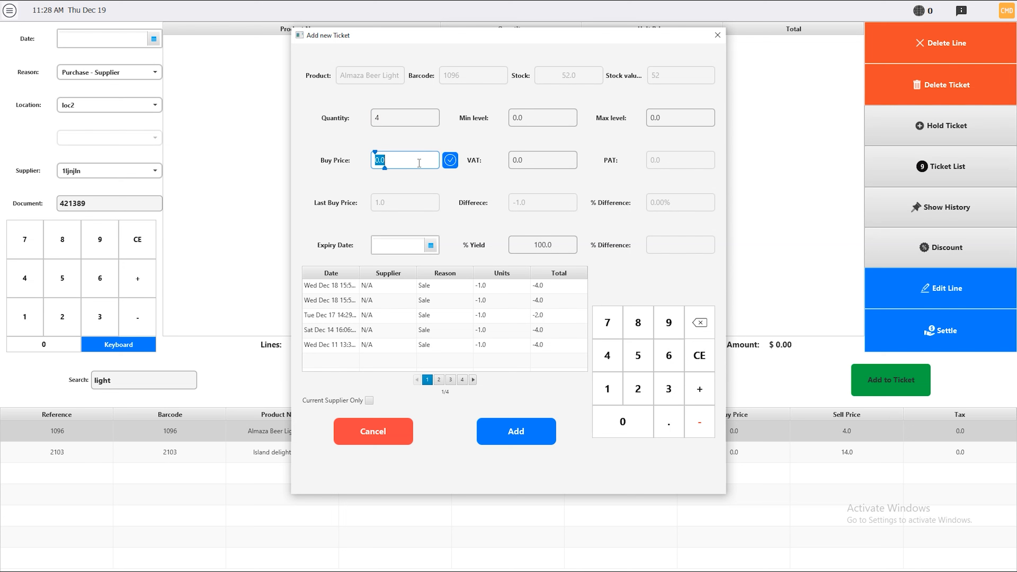
{"action": "type", "text": "3"}
{"action": "double_click", "coordinate": [533, 119]}
{"action": "key", "text": "BackSpace"}
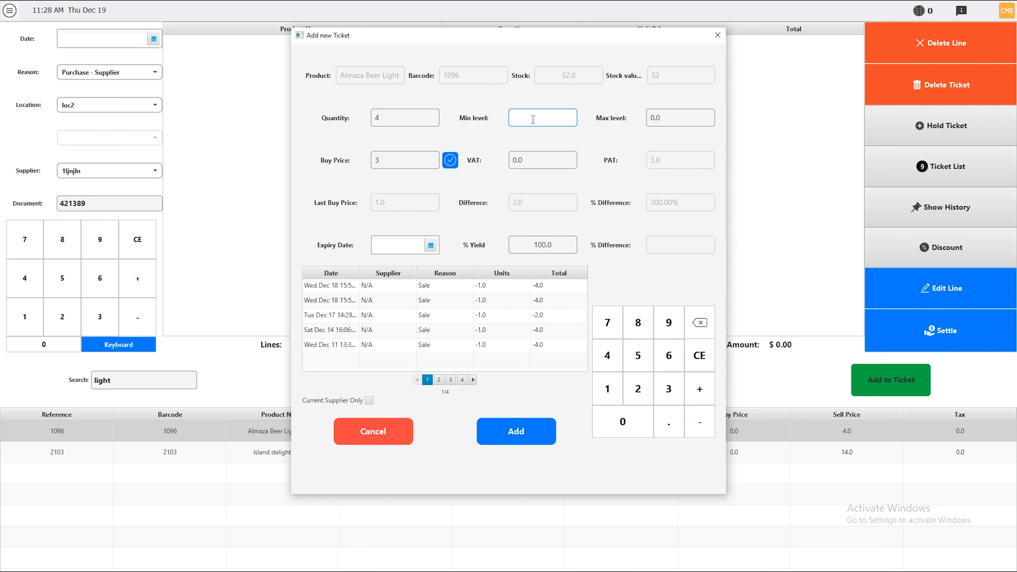
{"action": "type", "text": "3"}
{"action": "double_click", "coordinate": [547, 244]}
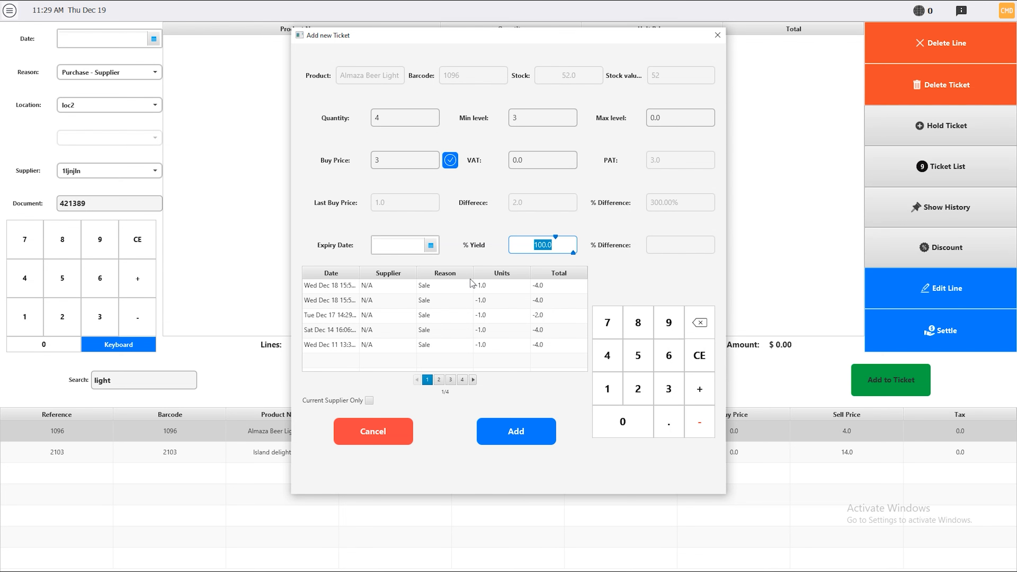
{"action": "left_click", "coordinate": [524, 430]}
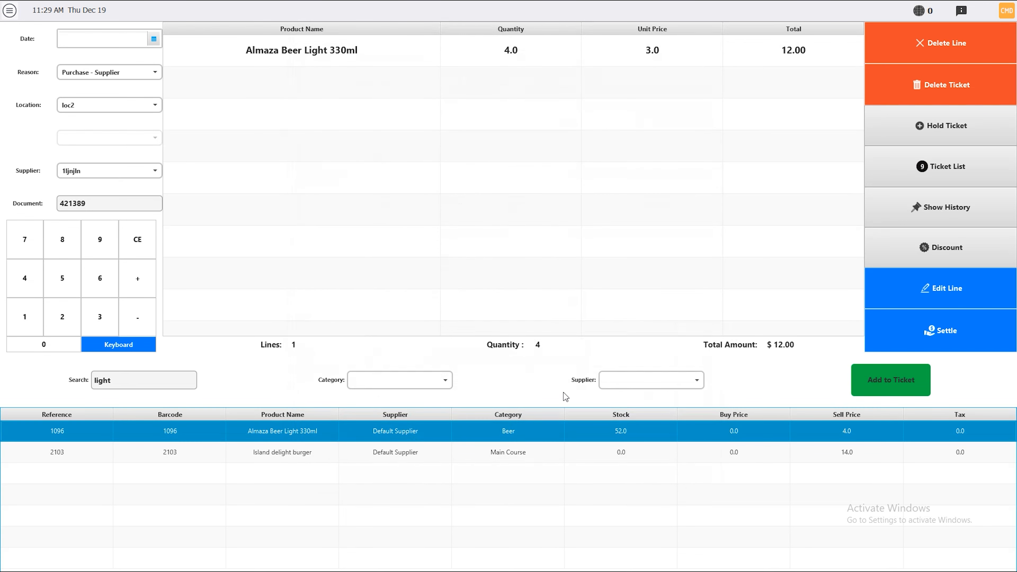
Add Island delight burger to the ticket with quantity 34 and buy price 21.
{"action": "double_click", "coordinate": [565, 452]}
{"action": "type", "text": "3"}
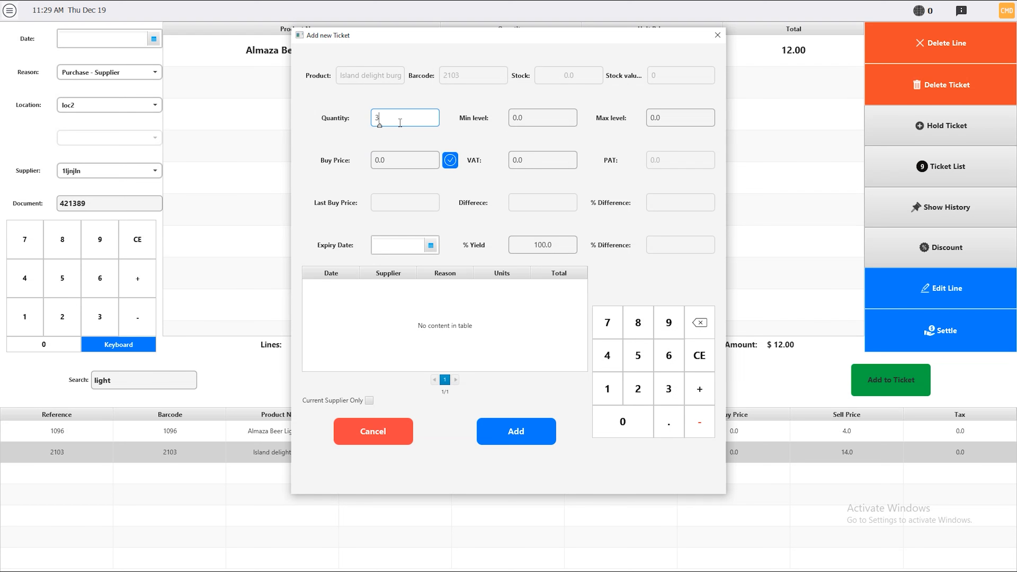
{"action": "type", "text": "4"}
{"action": "left_click", "coordinate": [399, 160]}
{"action": "type", "text": "21"}
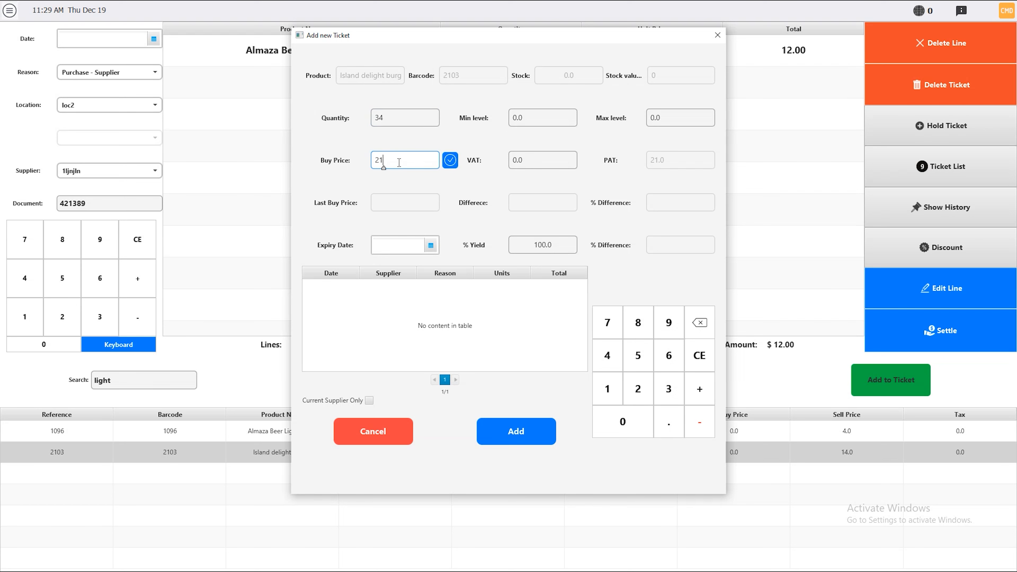
{"action": "left_click", "coordinate": [513, 431]}
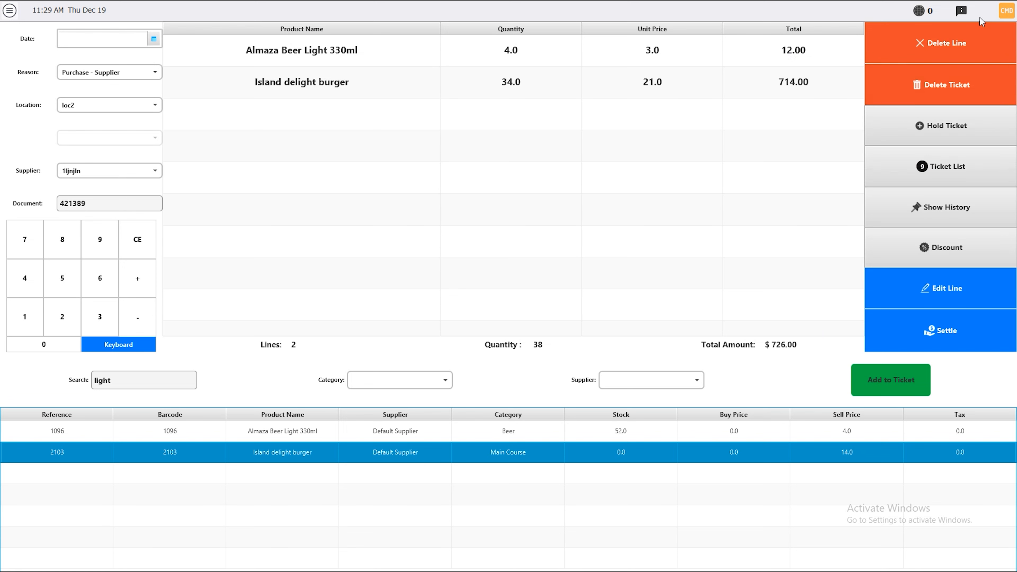
Delete the Almaza Beer Light 330ml line from the ticket and put the ticket on hold.
{"action": "left_click", "coordinate": [275, 59]}
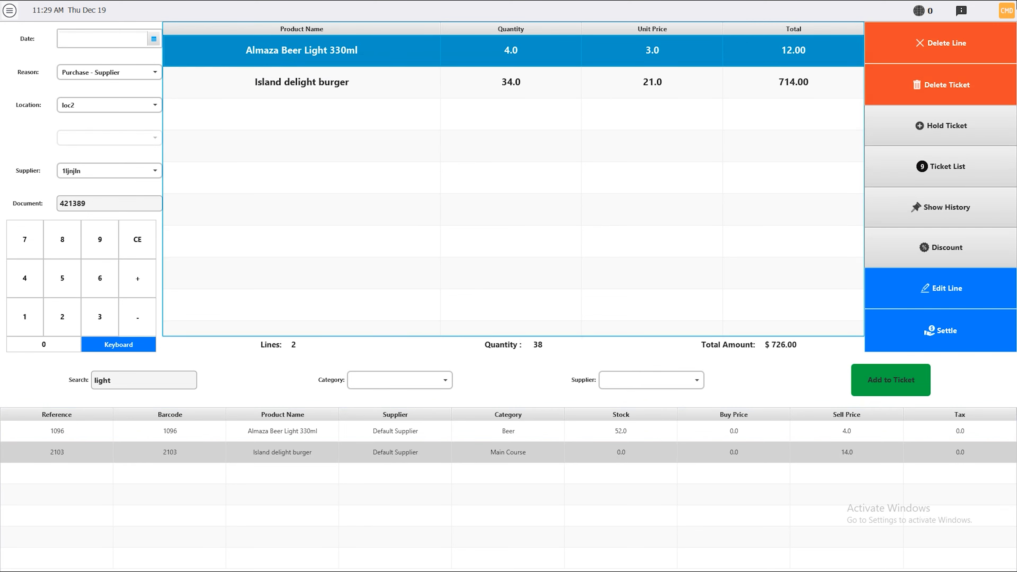
{"action": "left_click", "coordinate": [956, 40]}
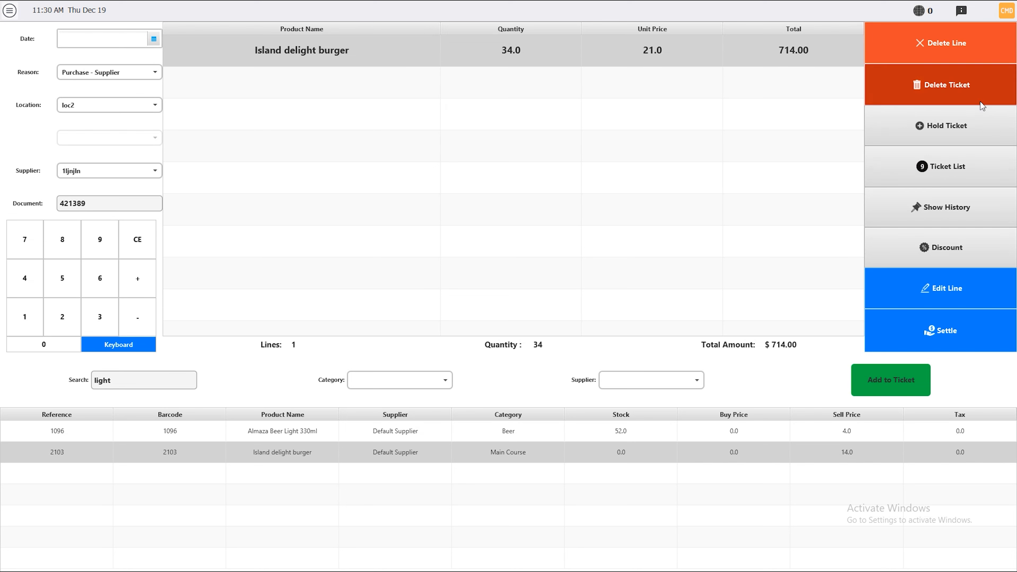
{"action": "left_click", "coordinate": [956, 126]}
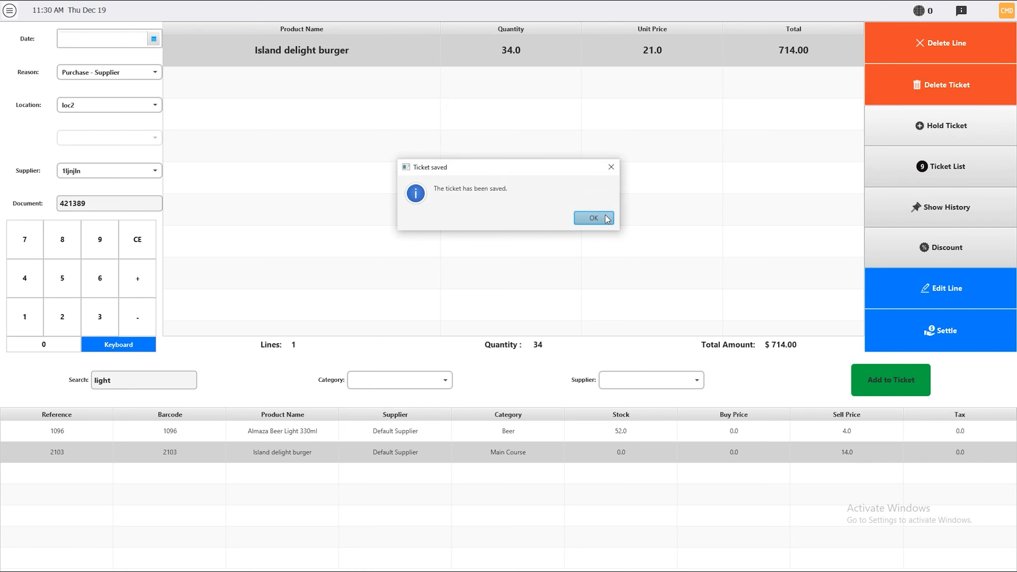
{"action": "left_click", "coordinate": [594, 218]}
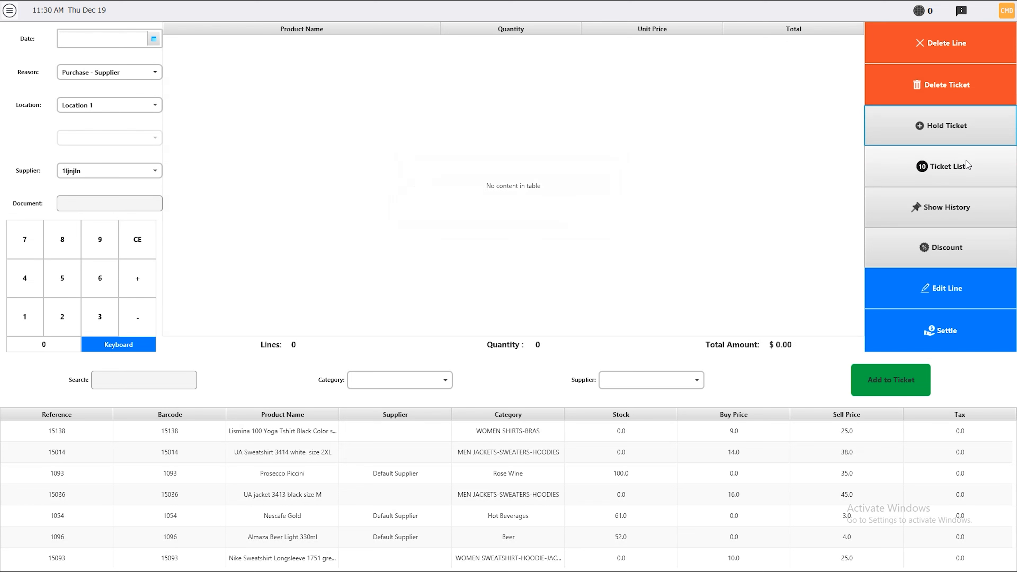
Reopen the held ticket dated 2024-12-19 from the pending tickets.
{"action": "left_click", "coordinate": [949, 174]}
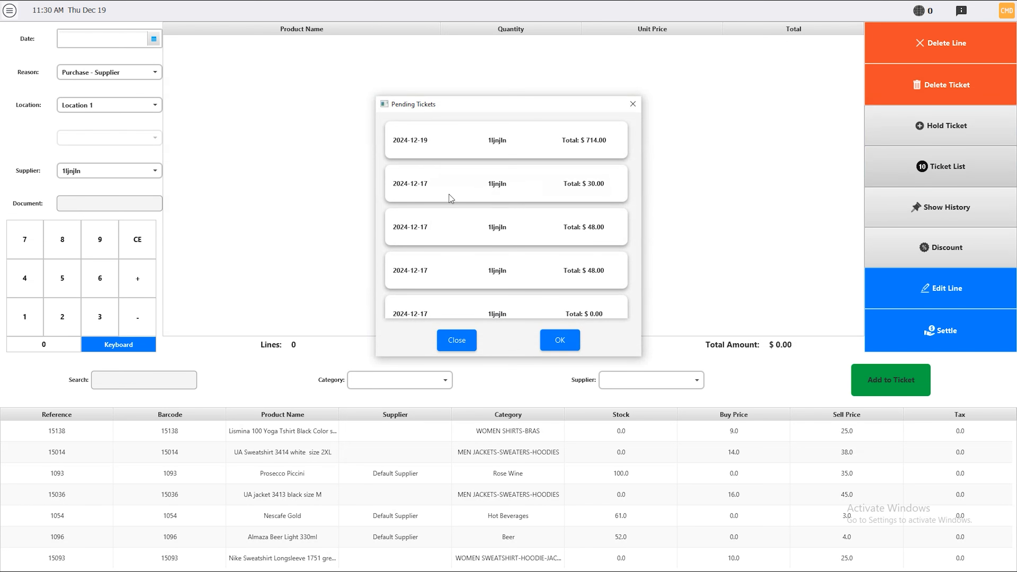
{"action": "scroll", "coordinate": [477, 158], "scroll_direction": "down", "scroll_amount": 3}
{"action": "scroll", "coordinate": [481, 159], "scroll_direction": "up", "scroll_amount": 3}
{"action": "left_click", "coordinate": [511, 147]}
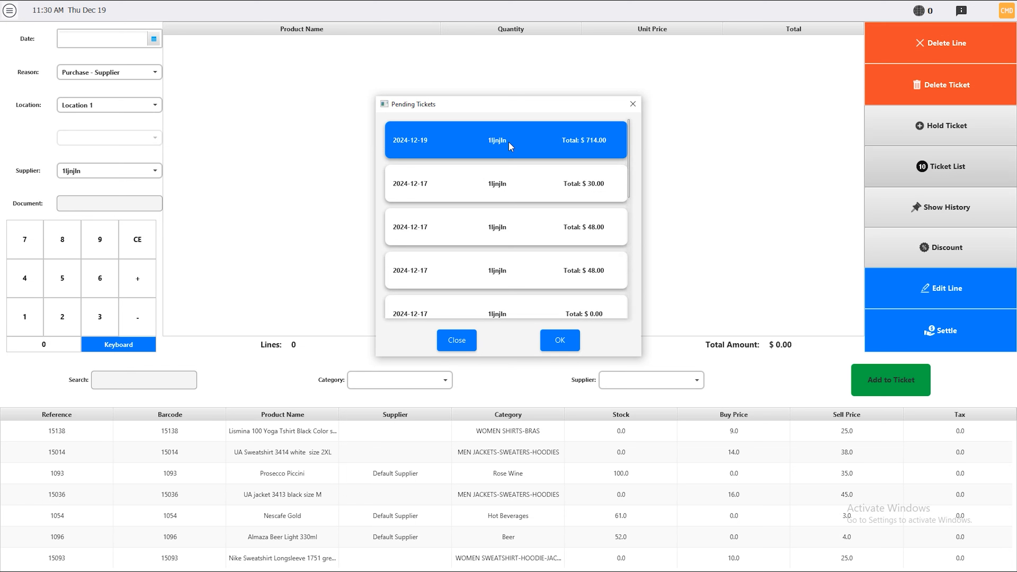
{"action": "left_click", "coordinate": [565, 341]}
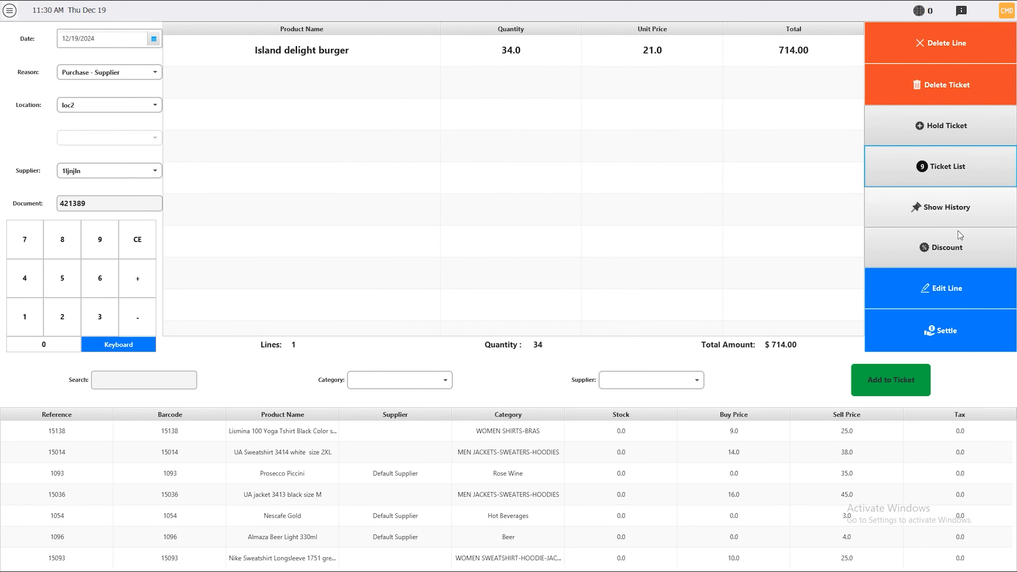
Apply a 20% discount to the ticket's total after trying it on a single line.
{"action": "left_click", "coordinate": [948, 252]}
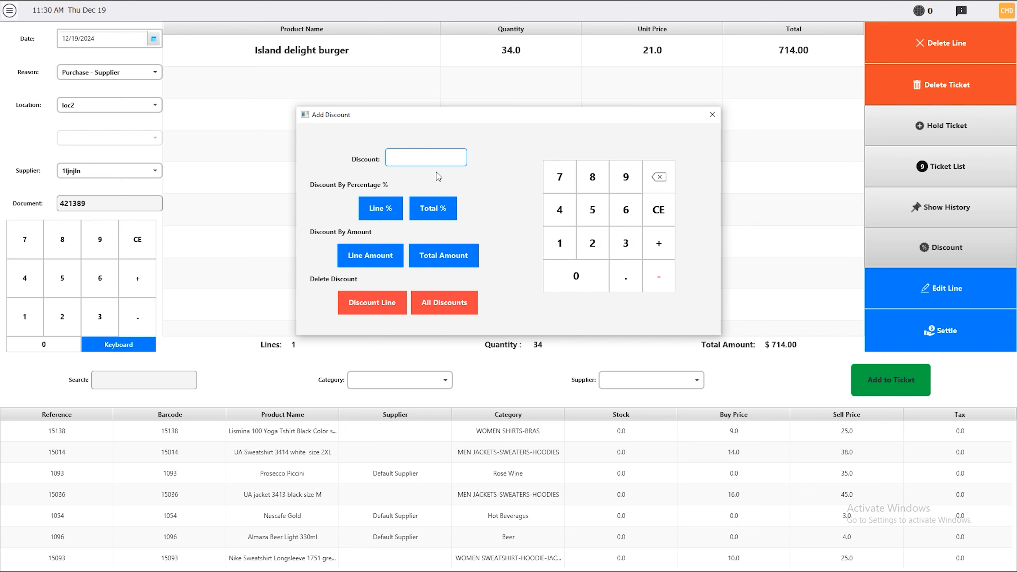
{"action": "left_click", "coordinate": [592, 243]}
{"action": "left_click", "coordinate": [576, 275]}
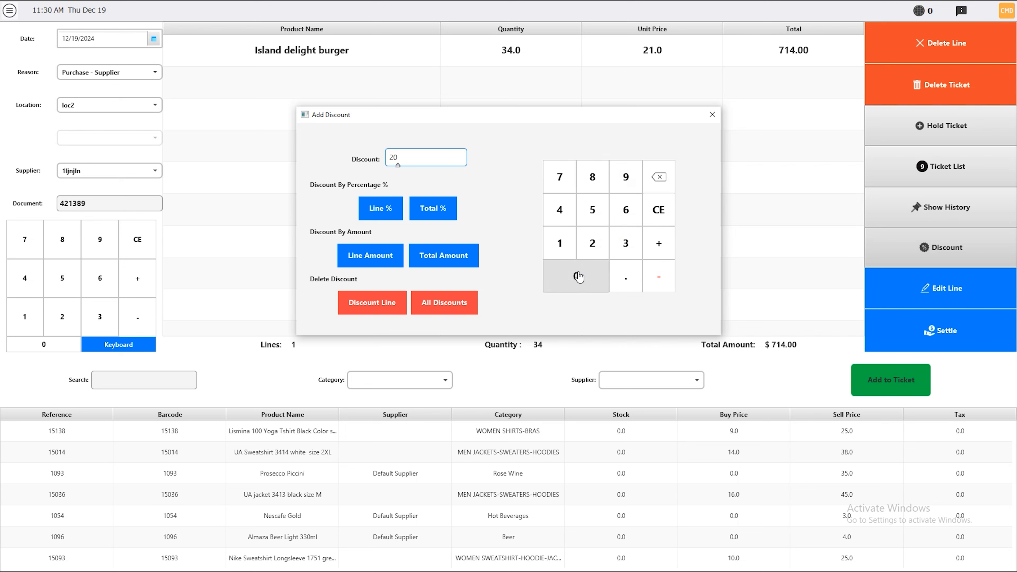
{"action": "left_click", "coordinate": [386, 211]}
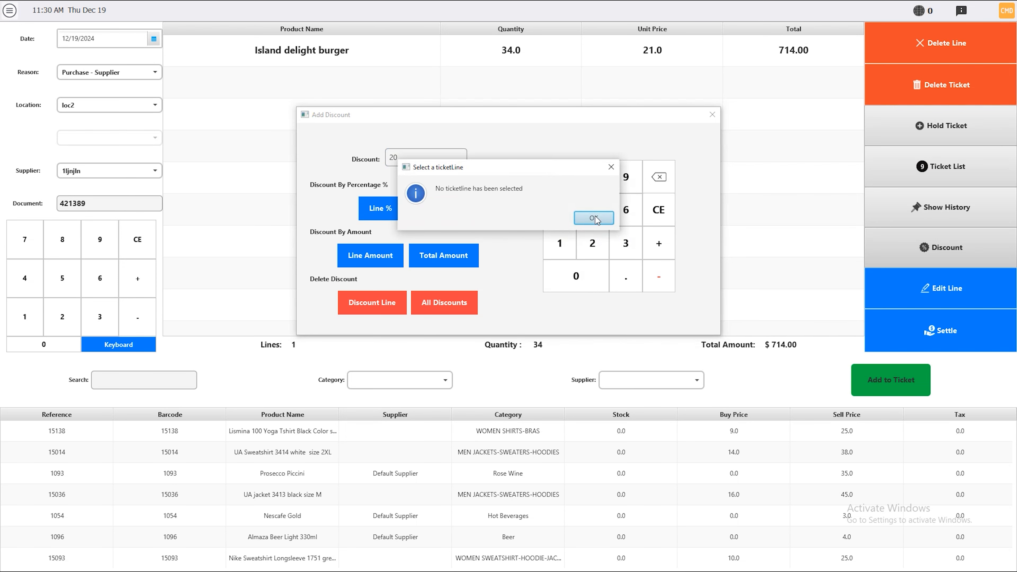
{"action": "left_click", "coordinate": [610, 223]}
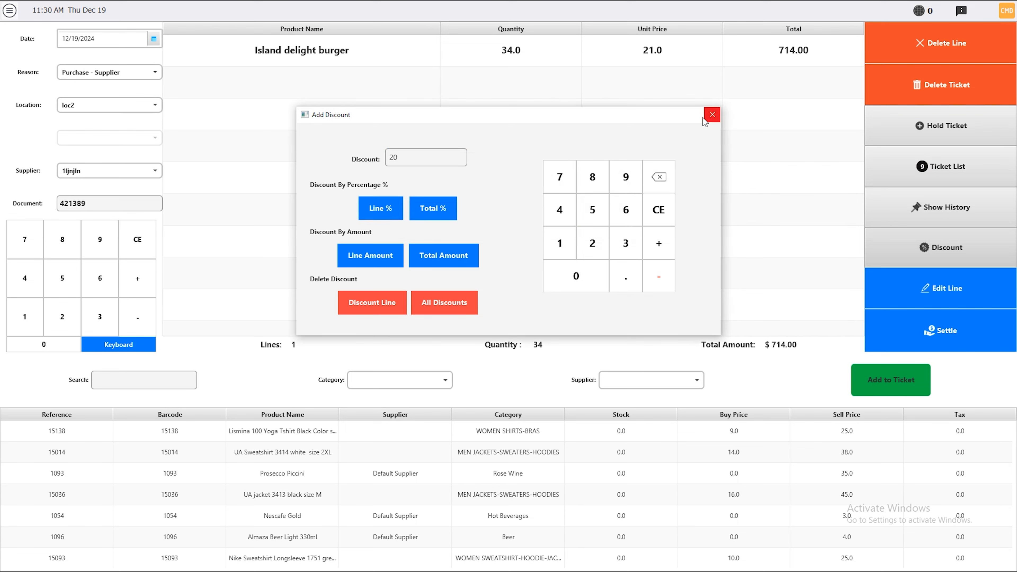
{"action": "left_click", "coordinate": [443, 213]}
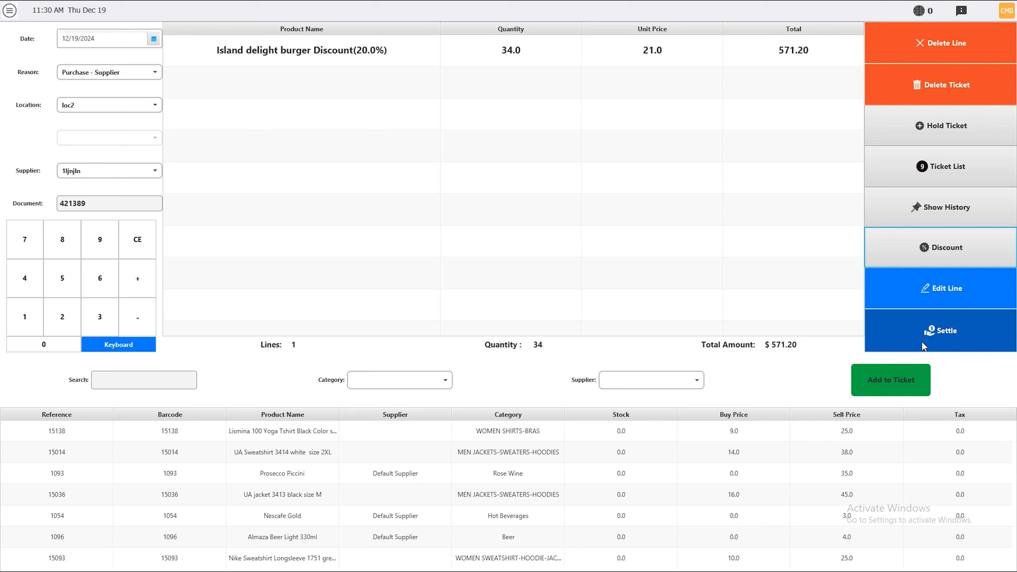
Open the Island delight burger ticket line for editing to review its quantity and price fields, and cancel without changes.
{"action": "left_click", "coordinate": [931, 294]}
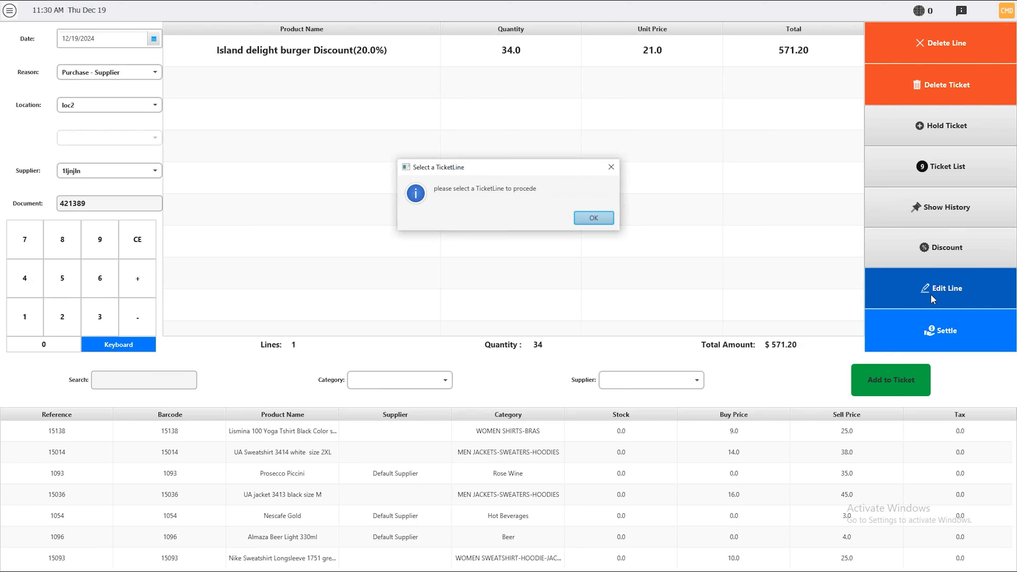
{"action": "left_click", "coordinate": [593, 217]}
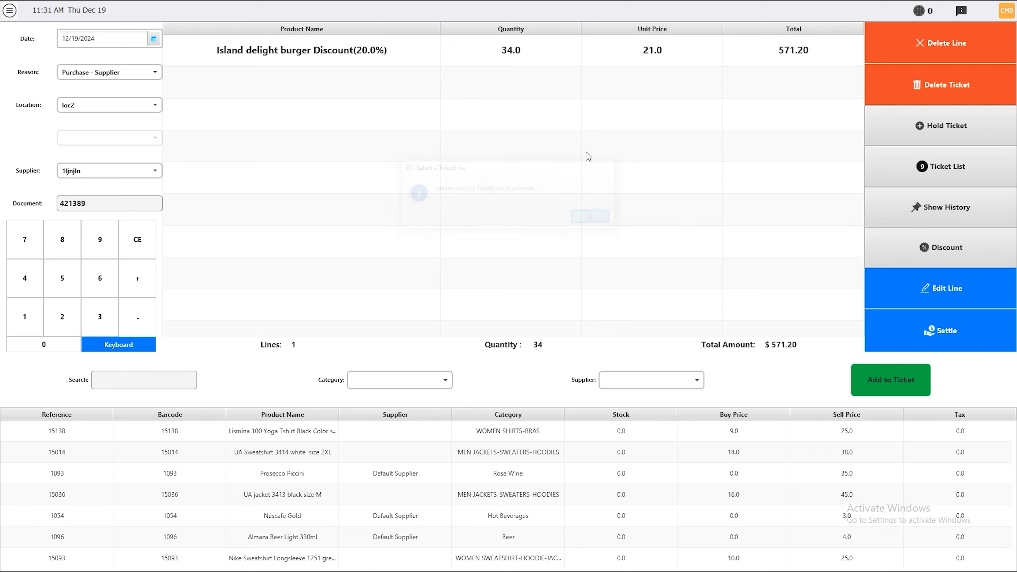
{"action": "double_click", "coordinate": [571, 56]}
{"action": "left_click", "coordinate": [653, 54]}
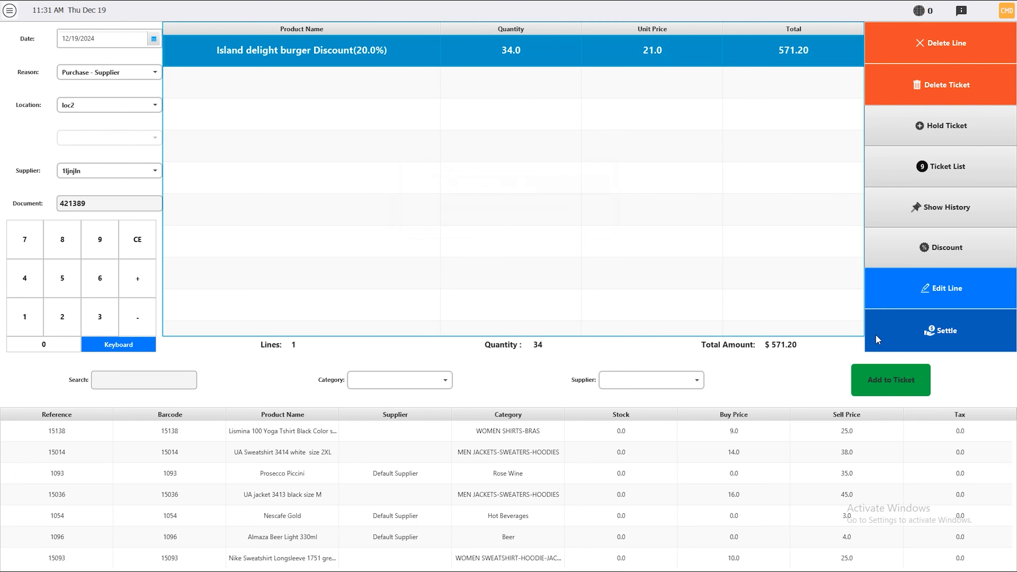
{"action": "left_click", "coordinate": [940, 297]}
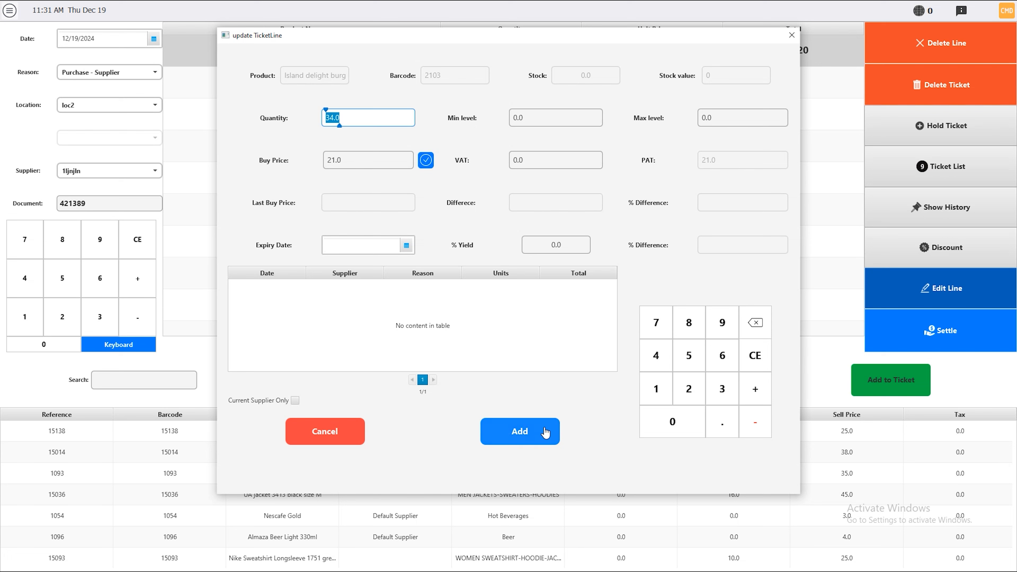
{"action": "left_click", "coordinate": [347, 436]}
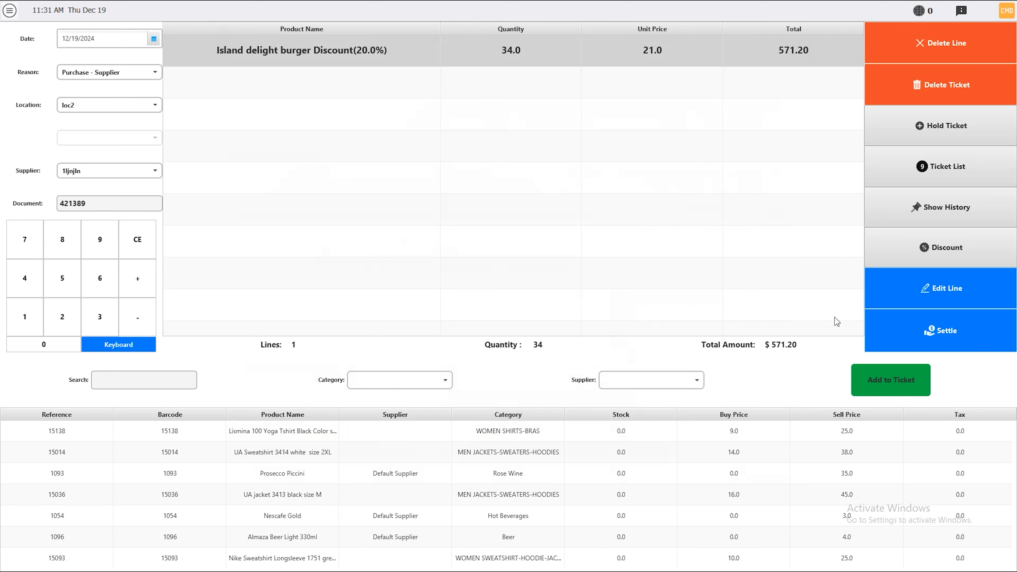
Start settling the supplier purchase ticket and review the Bank, Cheque, Cash and Credit payment methods.
{"action": "left_click", "coordinate": [930, 335]}
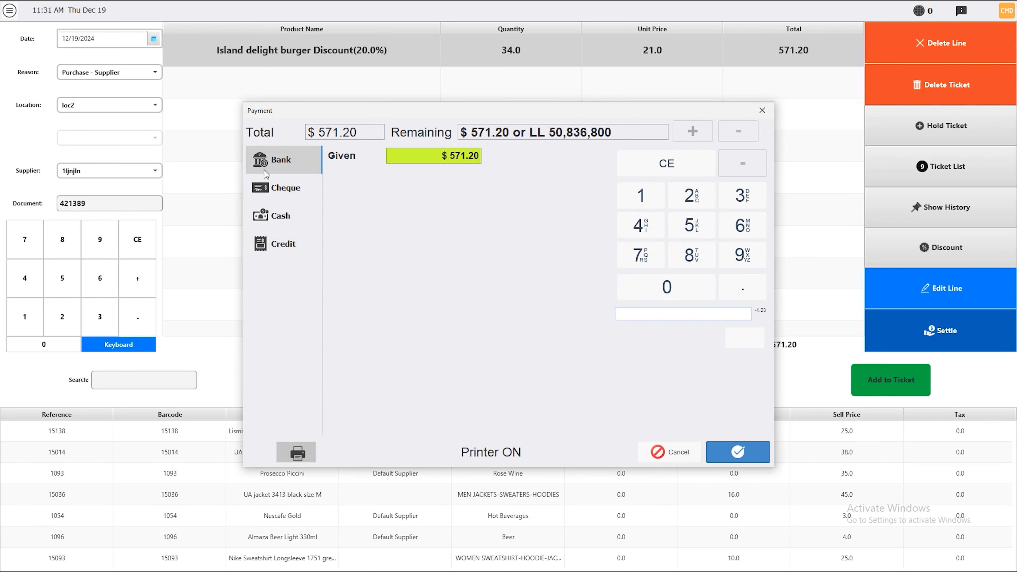
{"action": "left_click", "coordinate": [296, 189]}
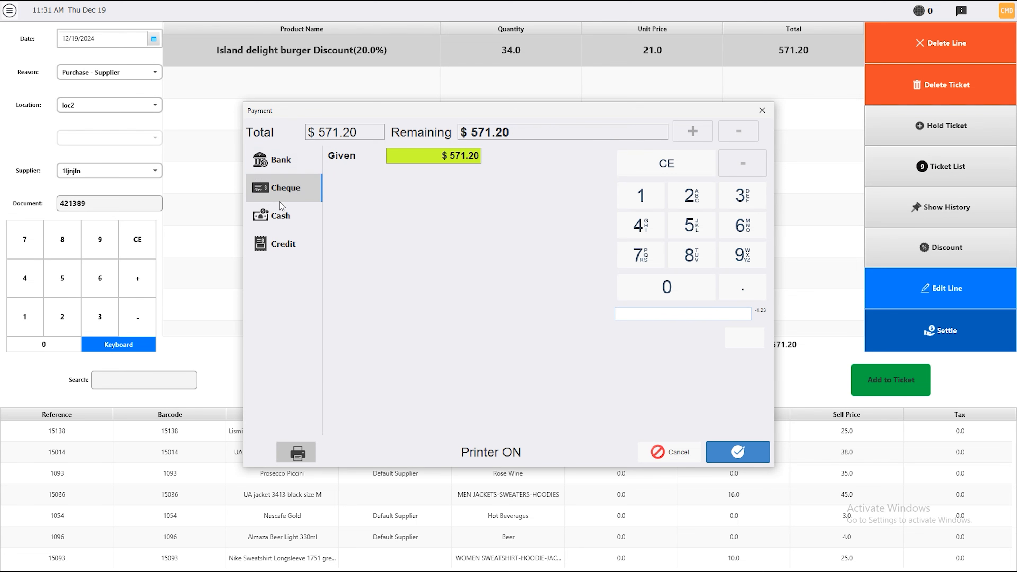
{"action": "left_click", "coordinate": [281, 216]}
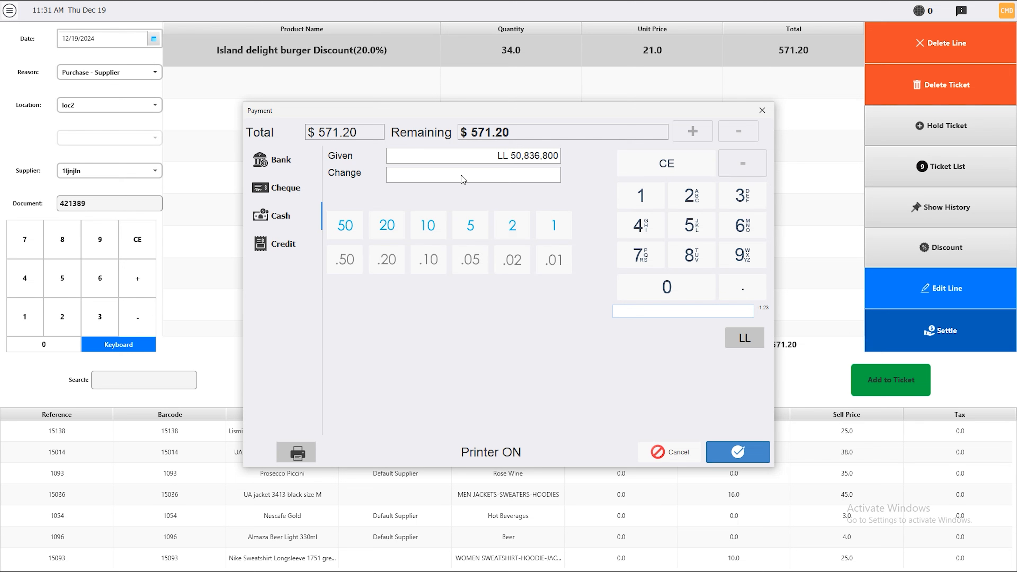
{"action": "left_click", "coordinate": [288, 243]}
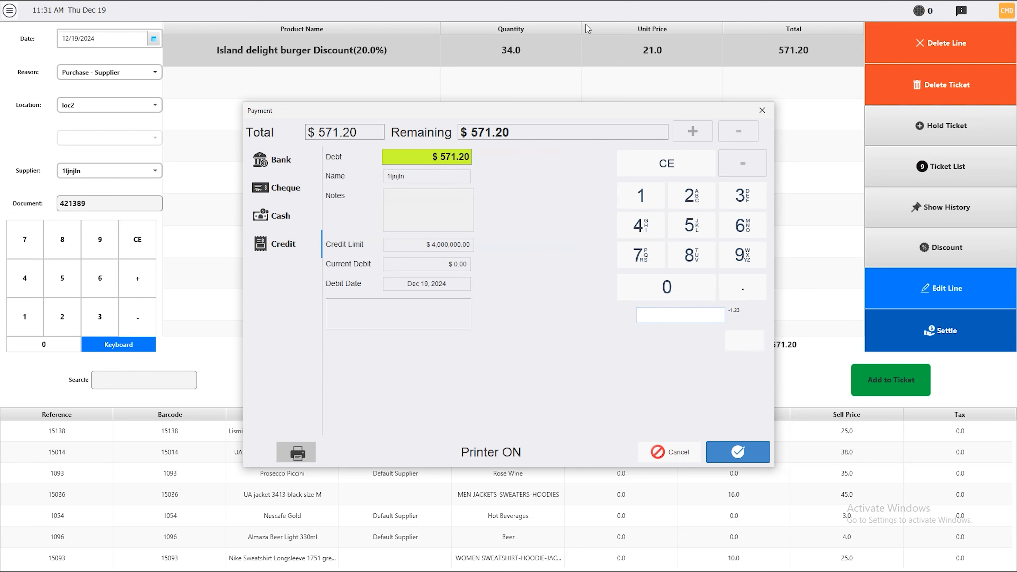